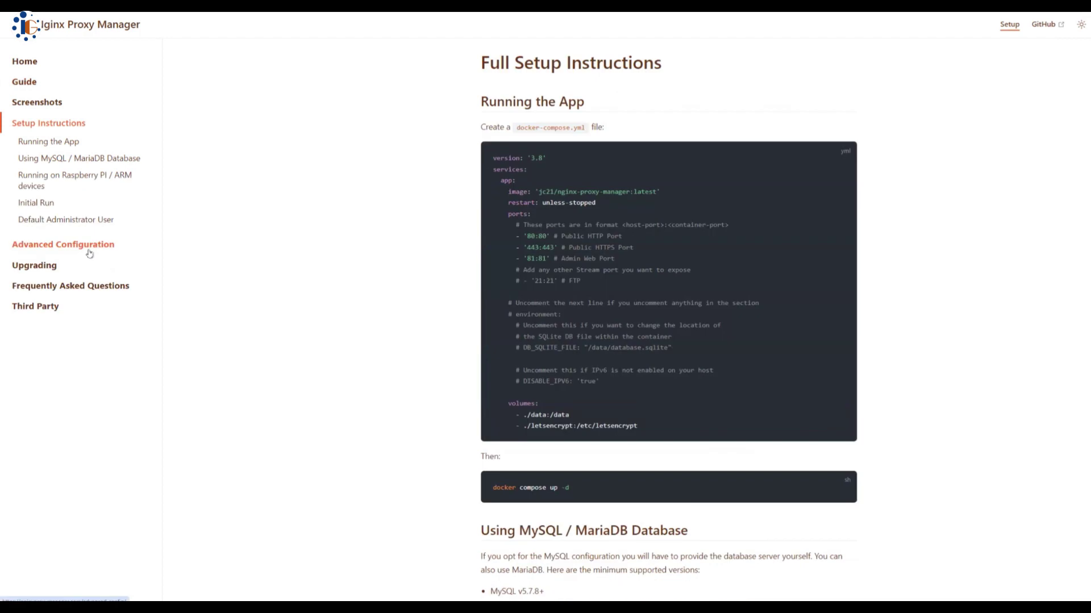
Scroll the docs to the Guide's Quick Setup compose file mapping ports 80, 81 and 443
scroll(455, 287, down, 3)
scroll(455, 287, down, 4)
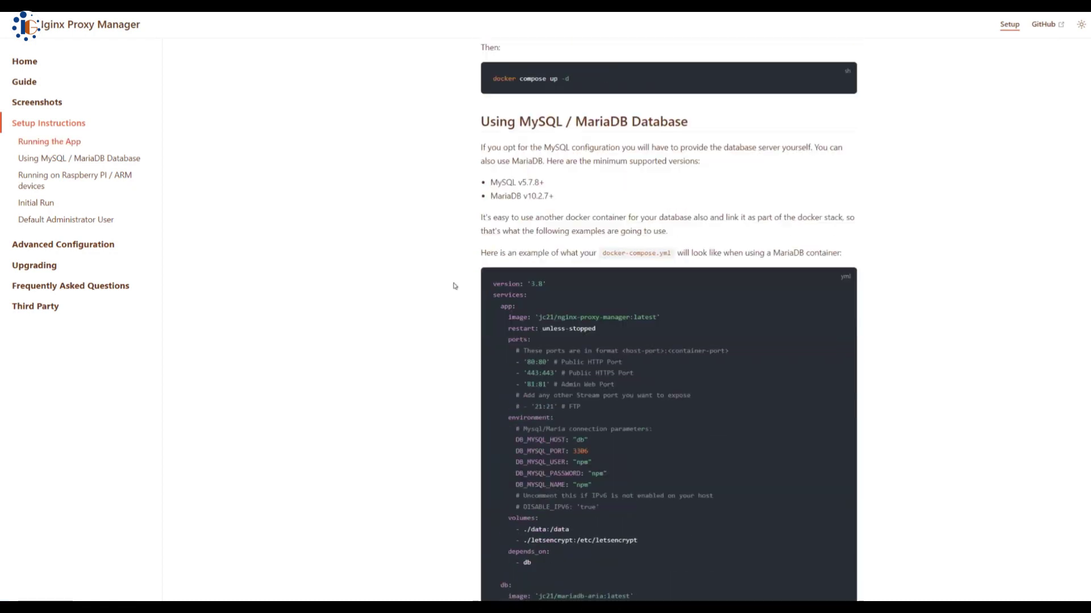
scroll(453, 286, down, 12)
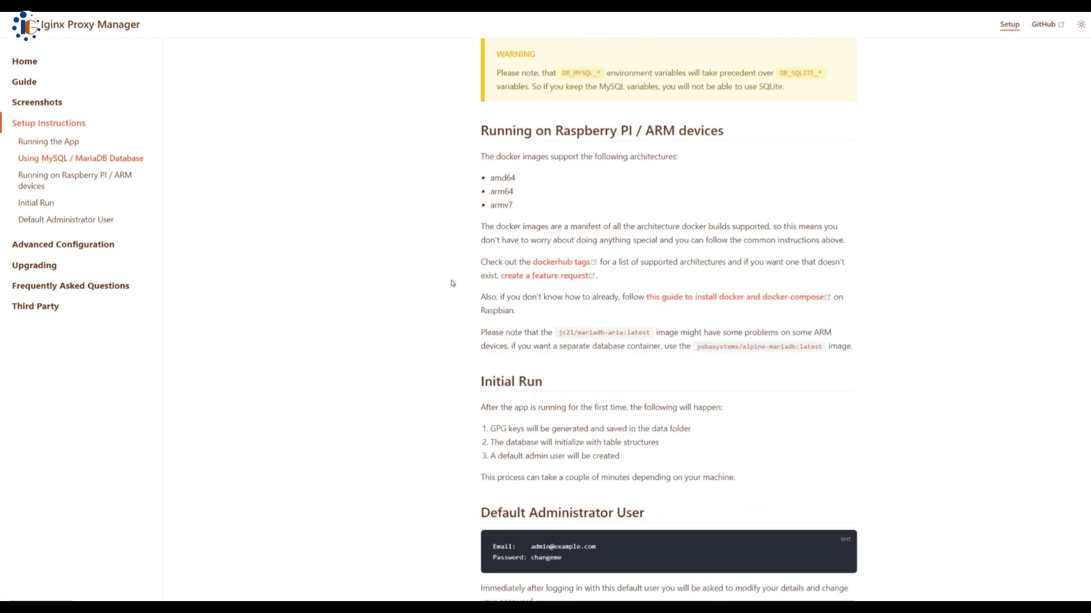
scroll(453, 283, down, 2)
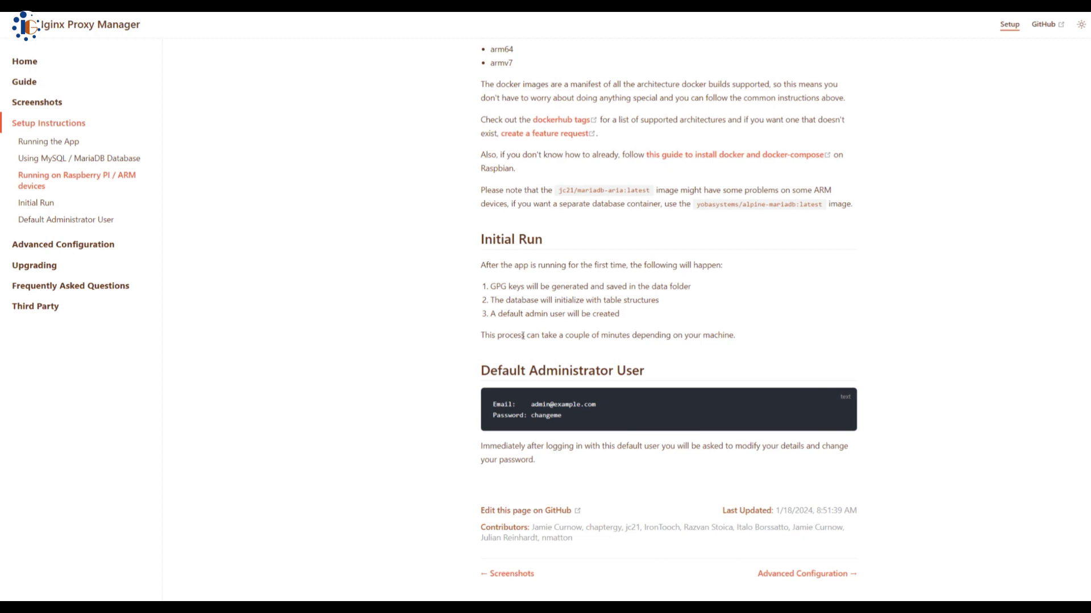
scroll(523, 335, up, 10)
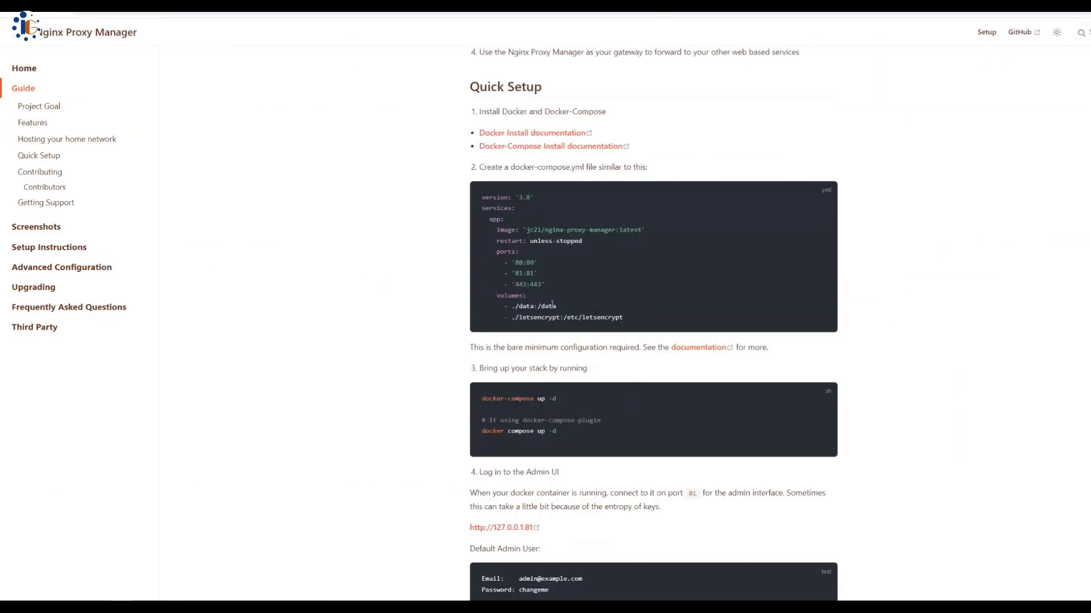
scroll(552, 305, down, 1)
scroll(552, 306, up, 6)
scroll(551, 307, down, 4)
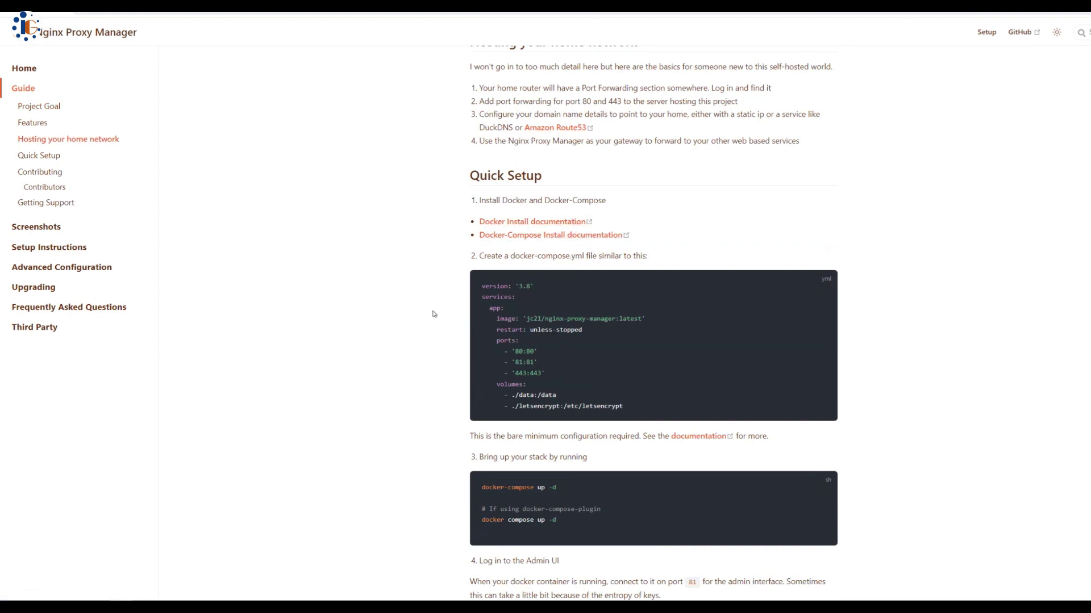
scroll(436, 307, down, 1)
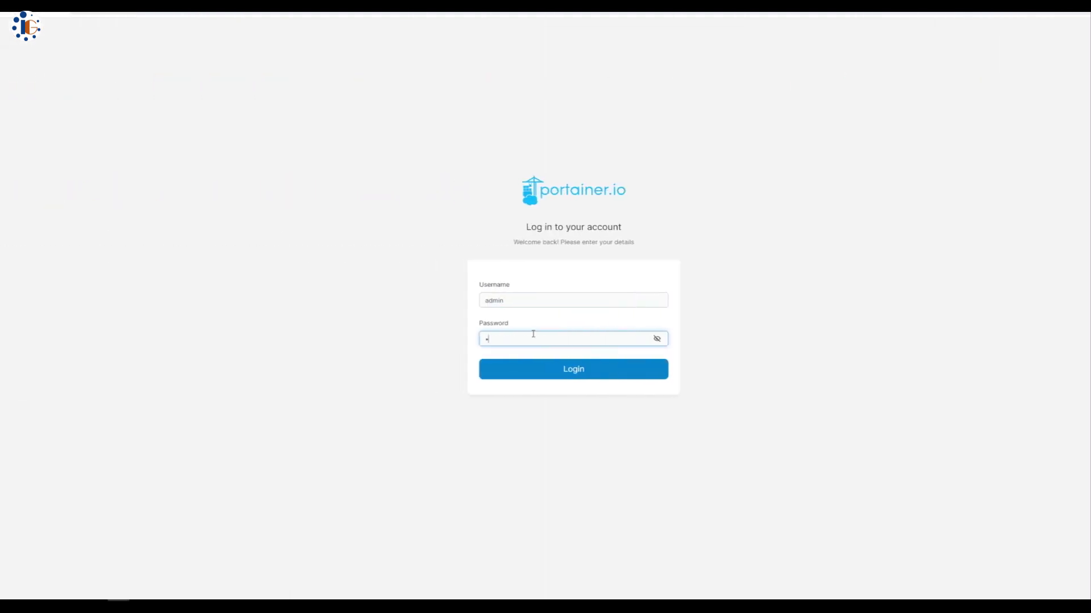
Log in to Portainer and open the local environment's stacks list
text(****)
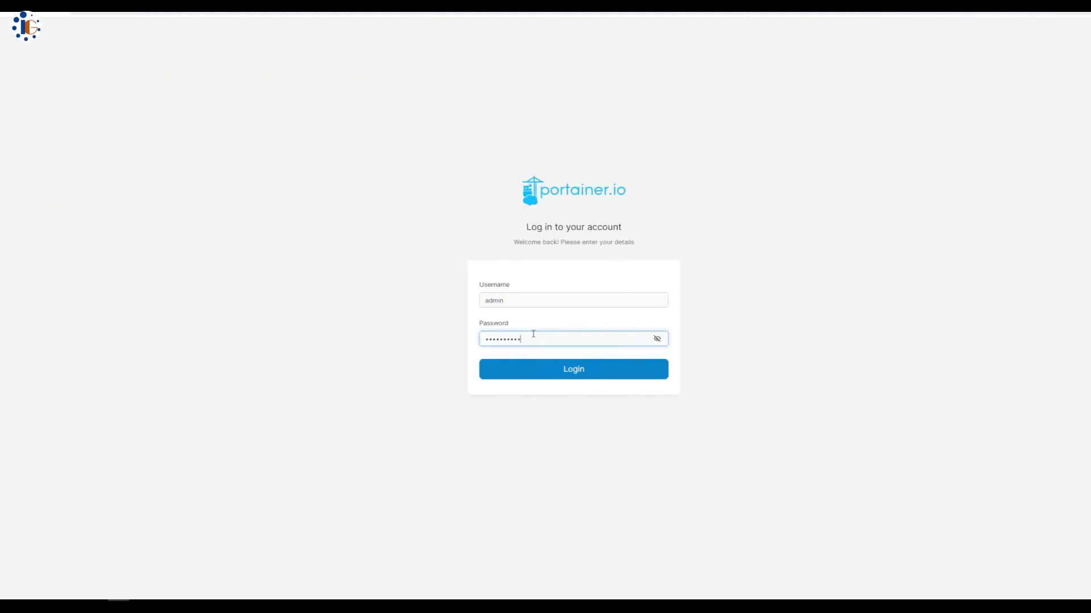
text(*********)
key(Return)
click(1011, 180)
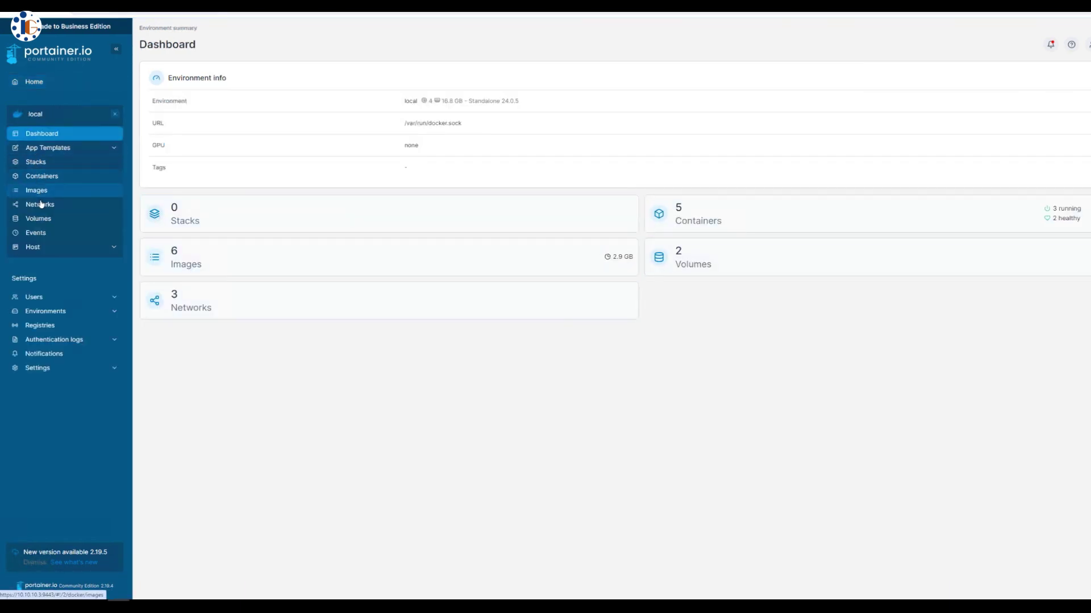
click(44, 163)
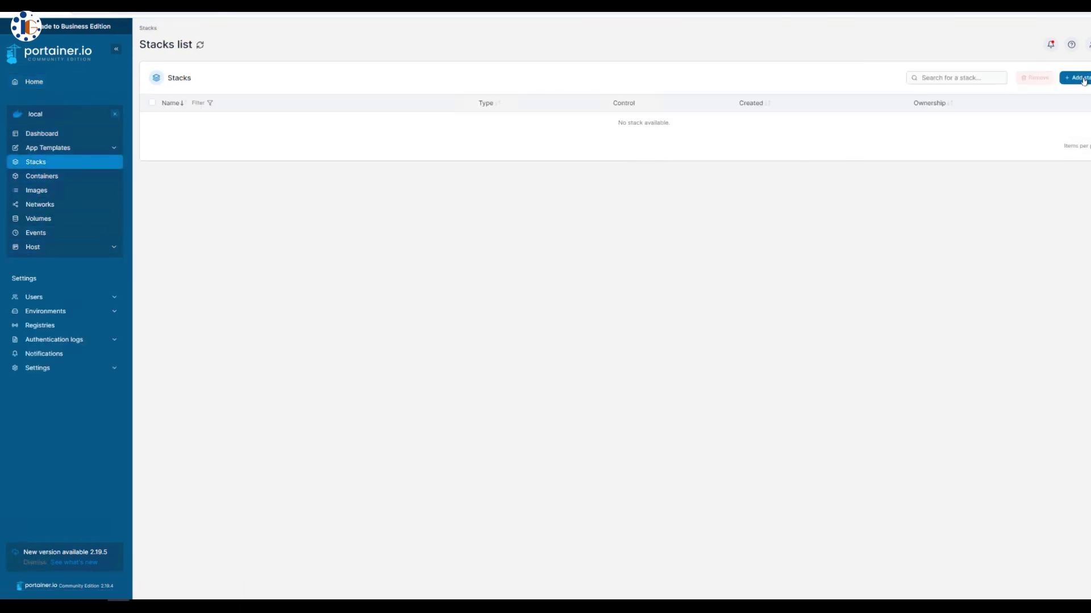
Create a new stack named nginx and paste the Quick Setup compose YAML into its editor
click(1074, 78)
text(nginx)
click(372, 256)
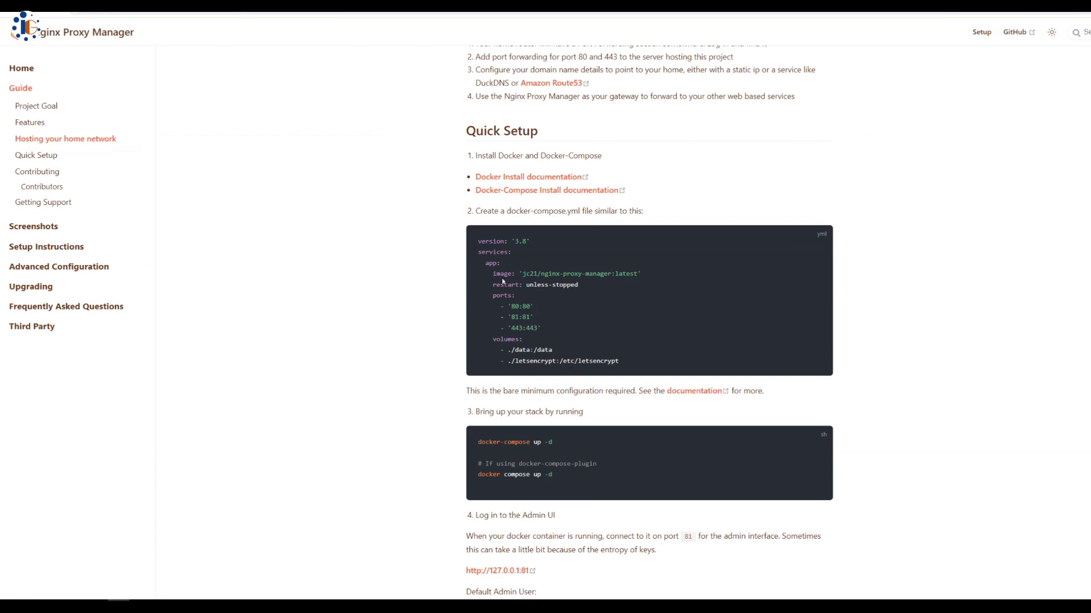
drag(480, 240, 644, 372)
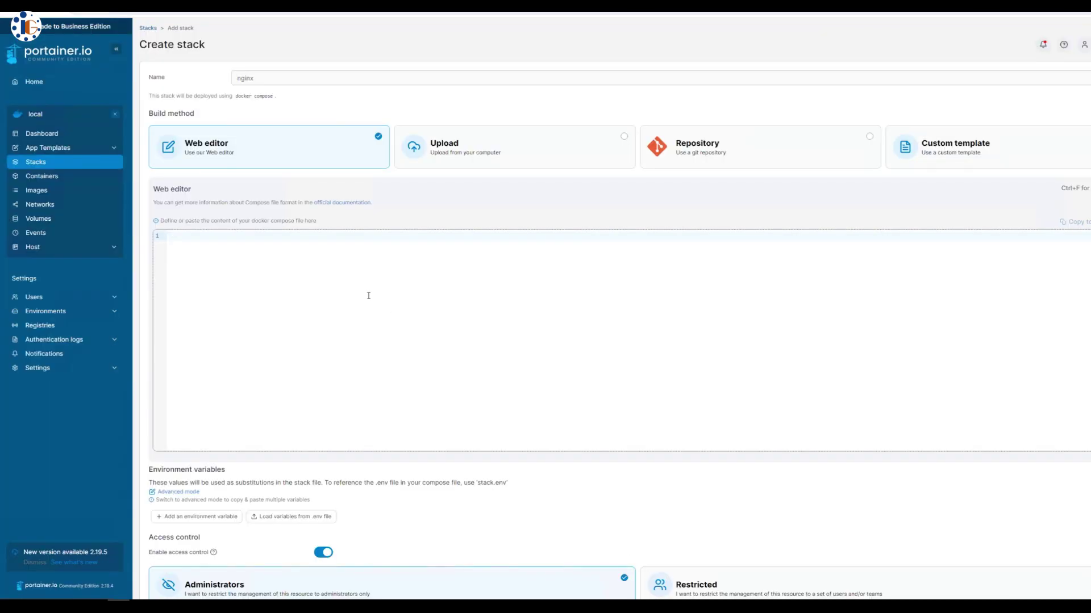
text(version: '3.8' services:   app:     image: 'jc21/nginx-proxy-manager:latest'     restart: unless-stopped     ports:       - '80:80'       - '81:81'       - '443:443'     volumes:       - ./data:/data       - ./letsencrypt:/etc/letsencrypt)
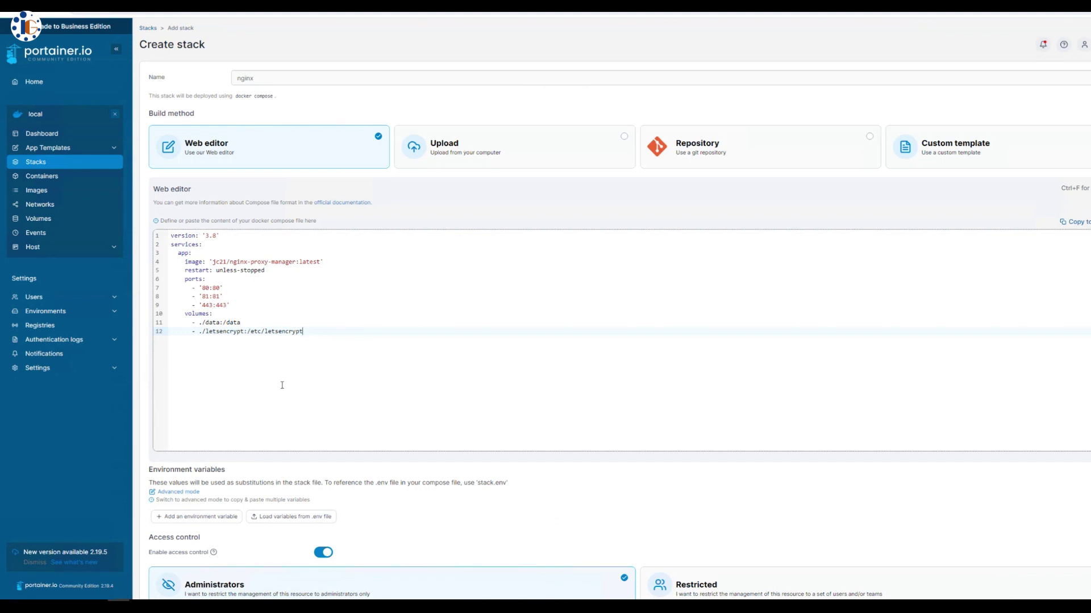
Review the compose port mappings in the docs and copy the default admin email
drag(202, 289, 228, 305)
scroll(294, 382, down, 2)
click(173, 570)
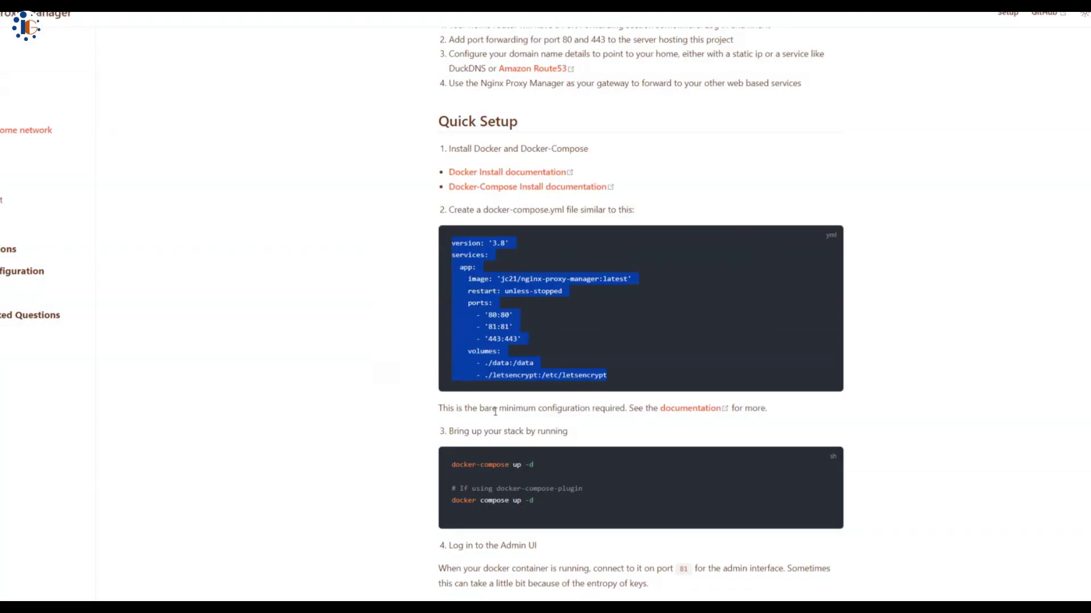
scroll(496, 412, down, 5)
drag(493, 369, 567, 374)
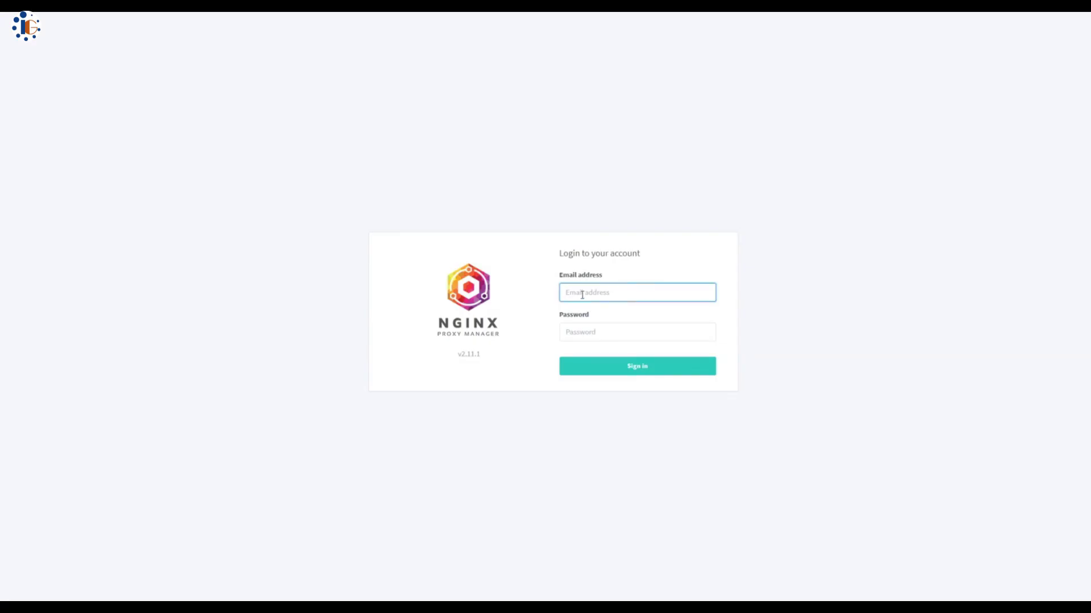
Sign in to Nginx Proxy Manager with the documented default admin email and password
key(ctrl+v)
key(Tab)
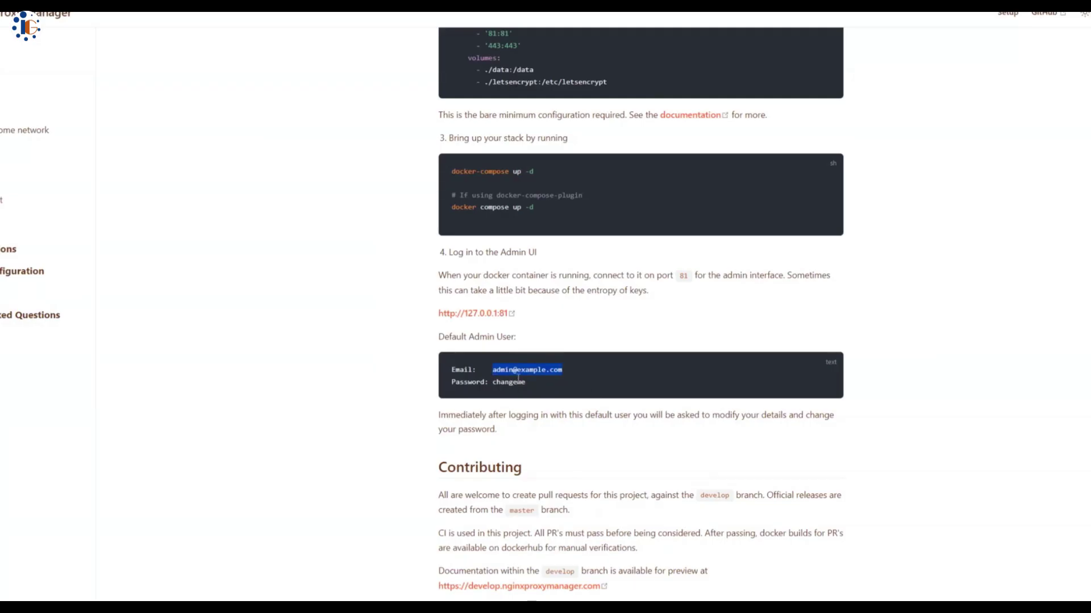
double_click(517, 382)
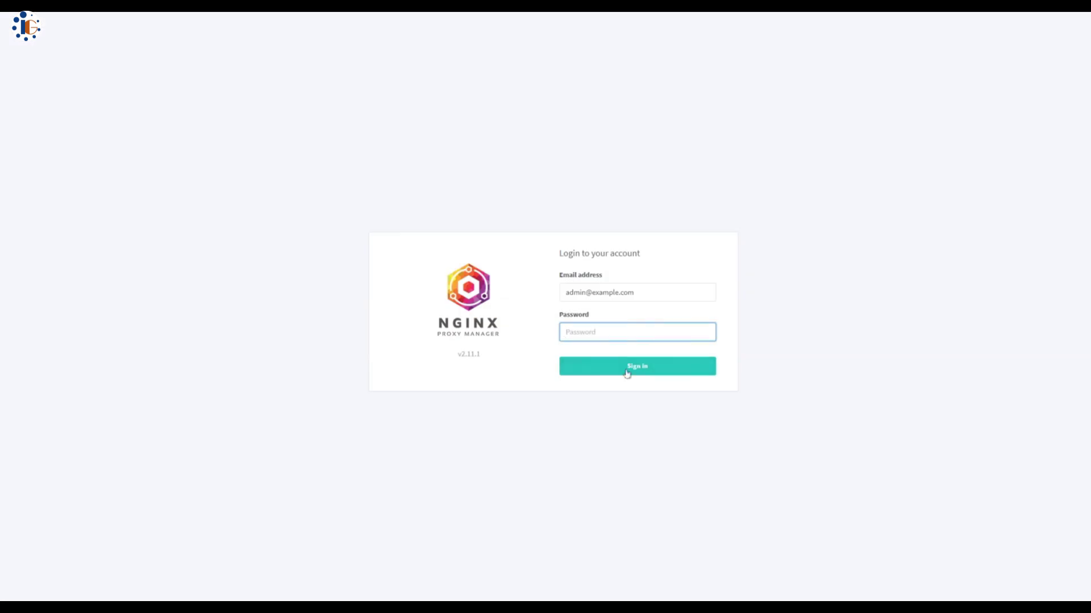
key(ctrl+v)
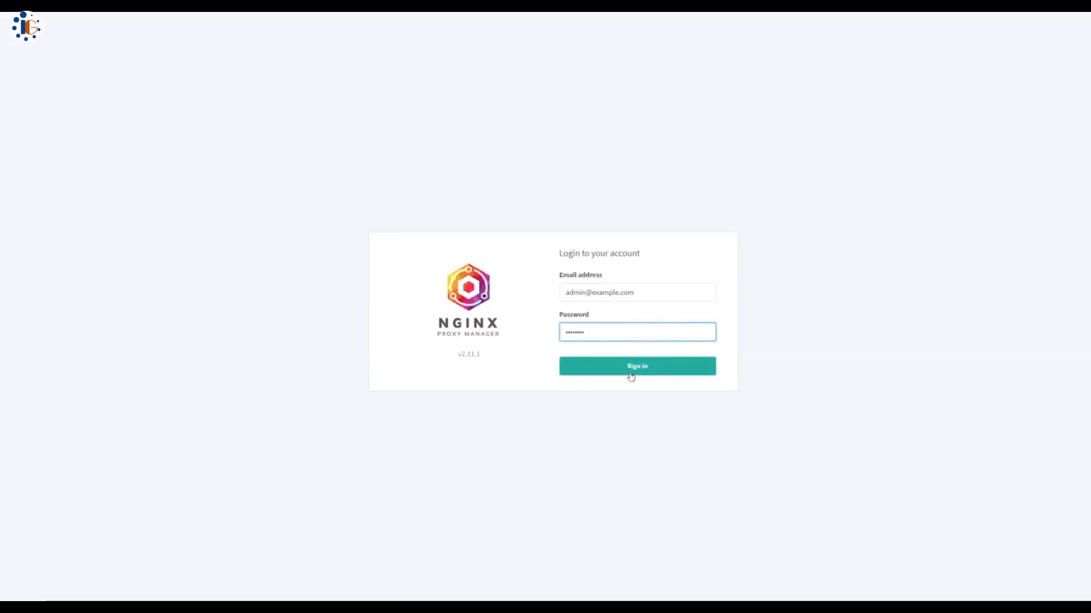
click(631, 376)
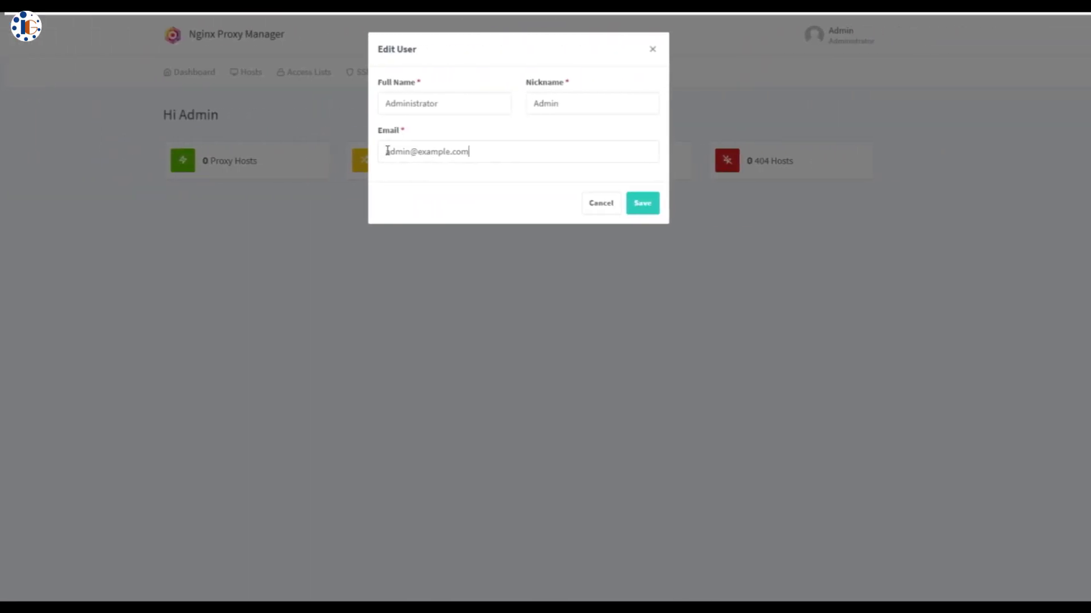
Replace the administrator's email address and save the user details
drag(385, 152, 443, 187)
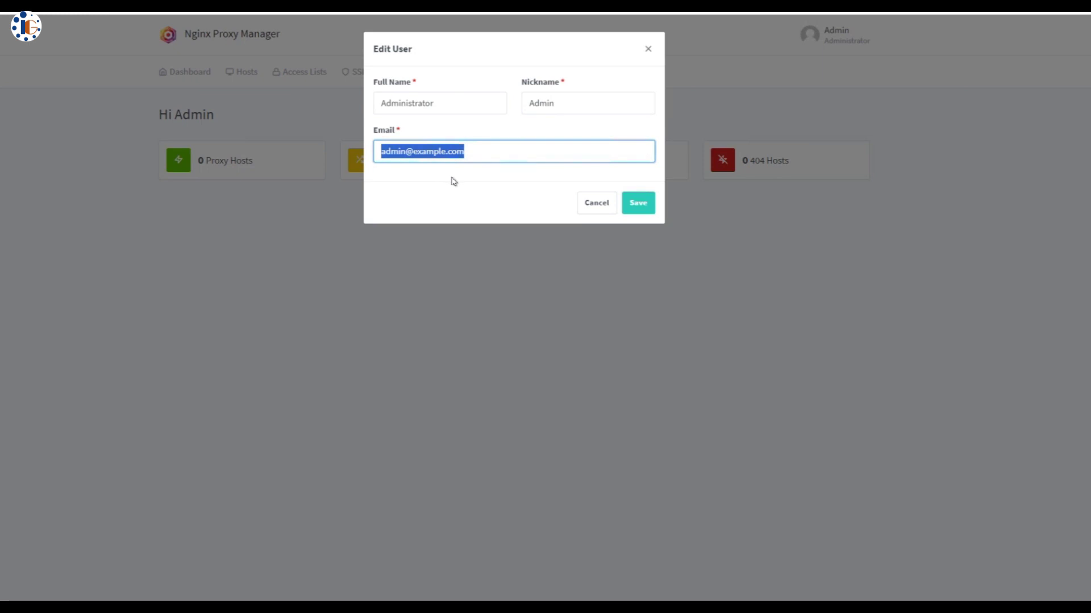
text(i)
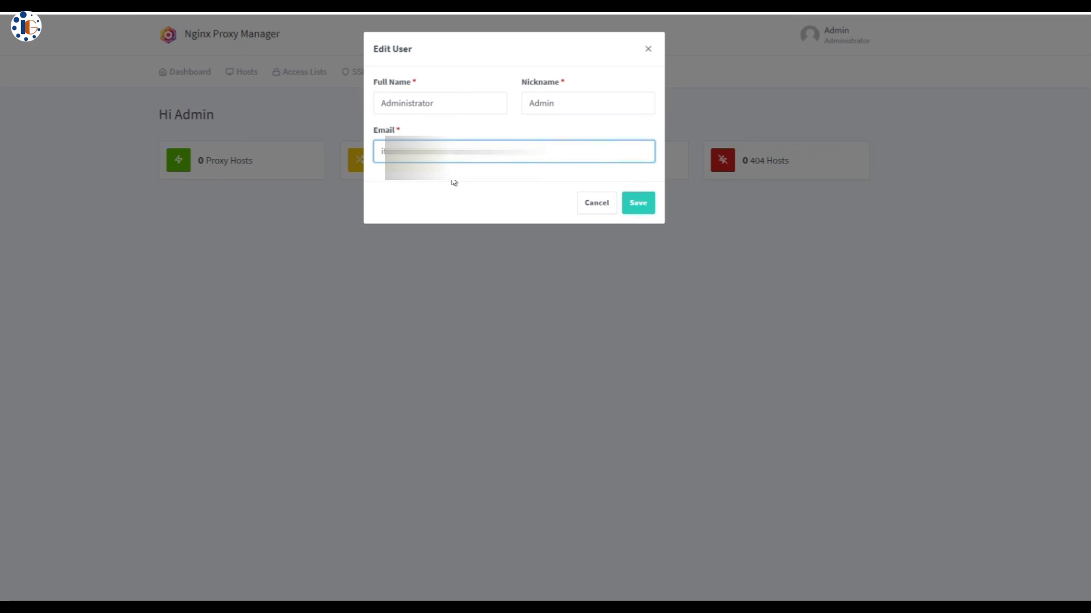
click(630, 205)
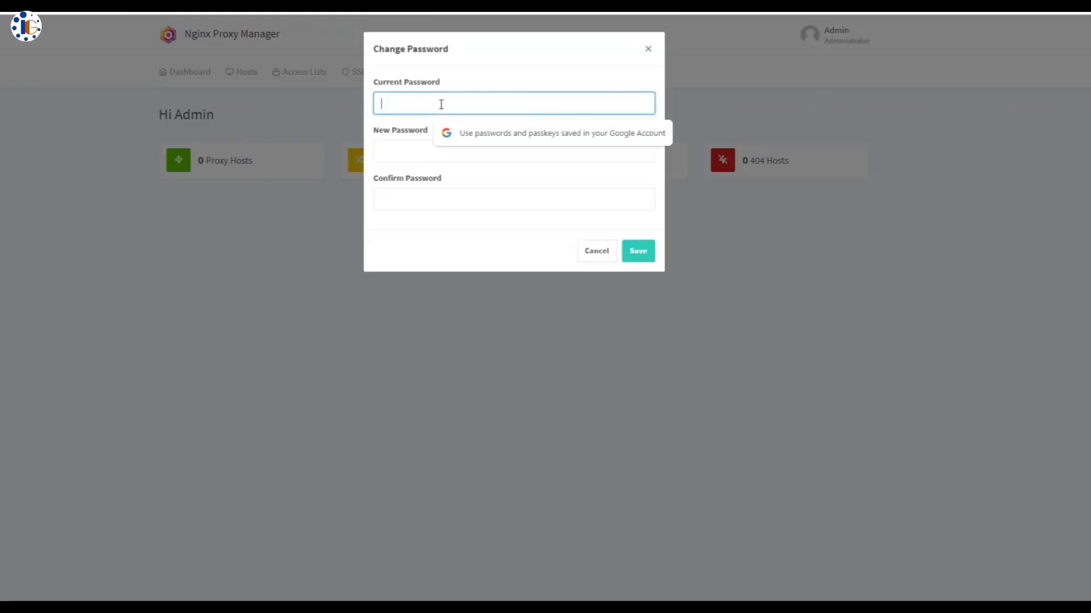
Replace the default admin password with a new one, entering it twice to confirm
text(changeme)
click(429, 152)
text(1234567890123)
key(Tab)
text(1234567890123)
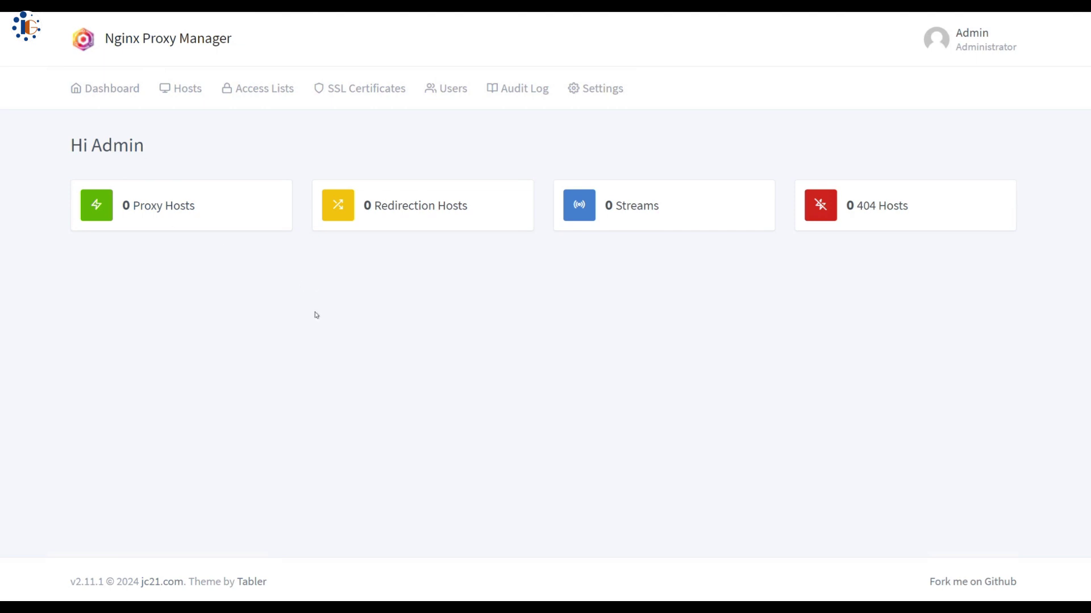
Browse the Hosts, Access Lists, SSL Certificates, Users, Audit Log and Settings pages
click(182, 91)
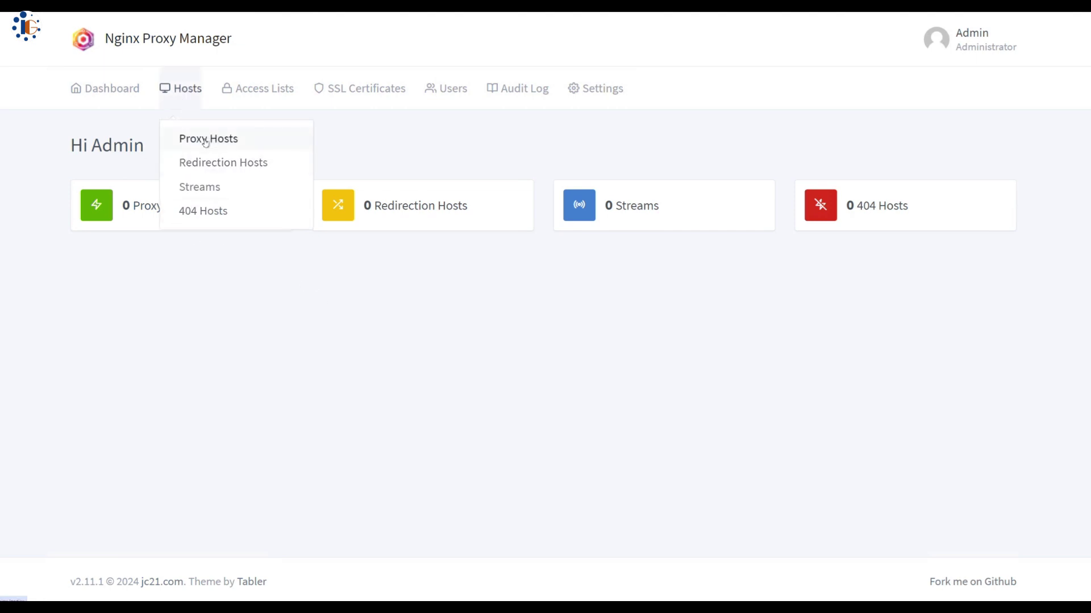
click(252, 88)
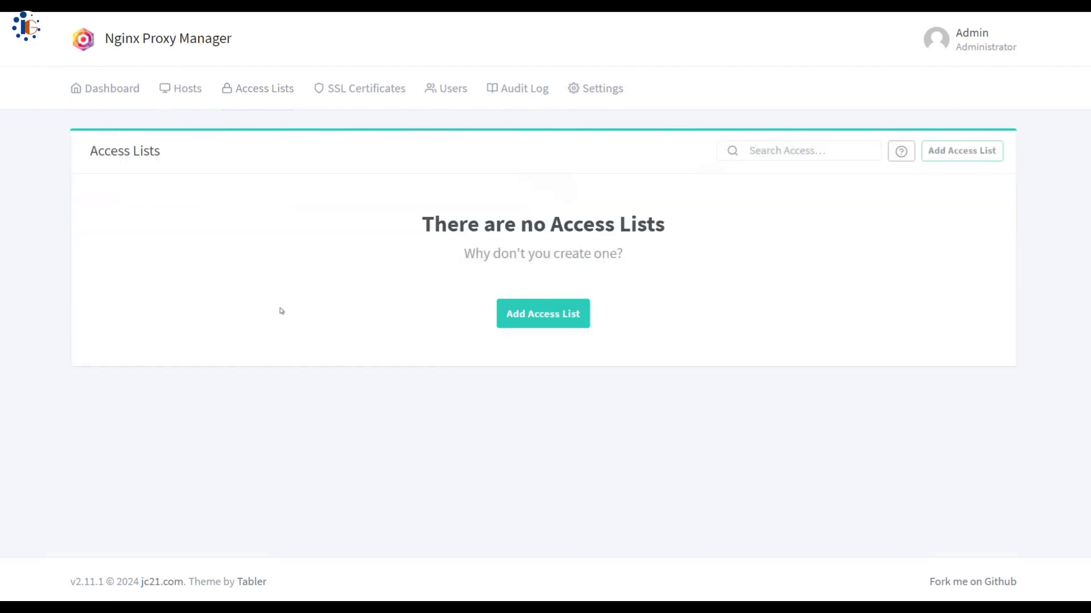
click(336, 91)
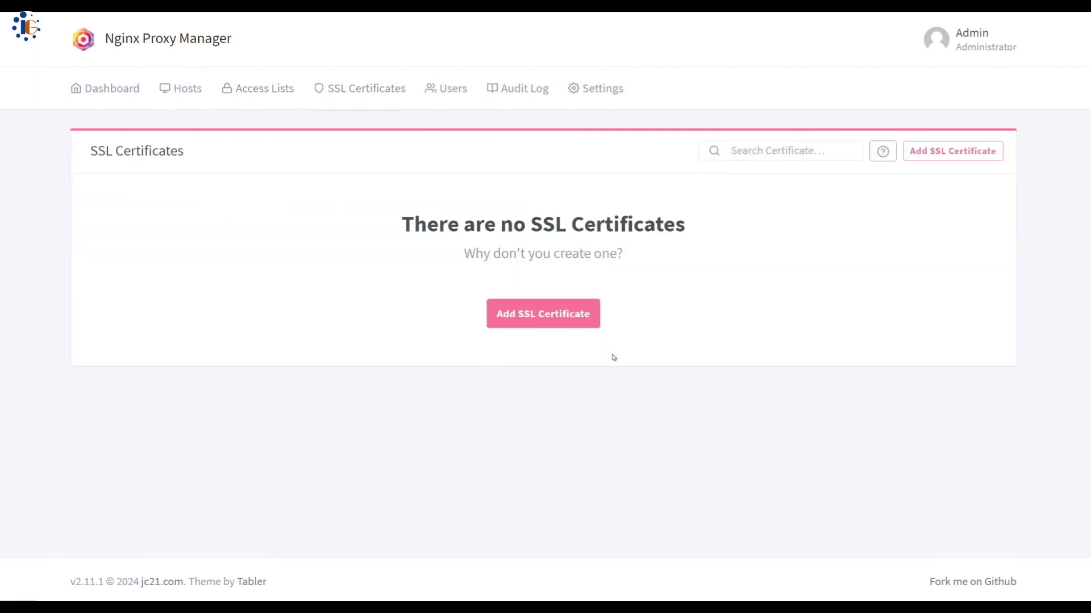
click(454, 90)
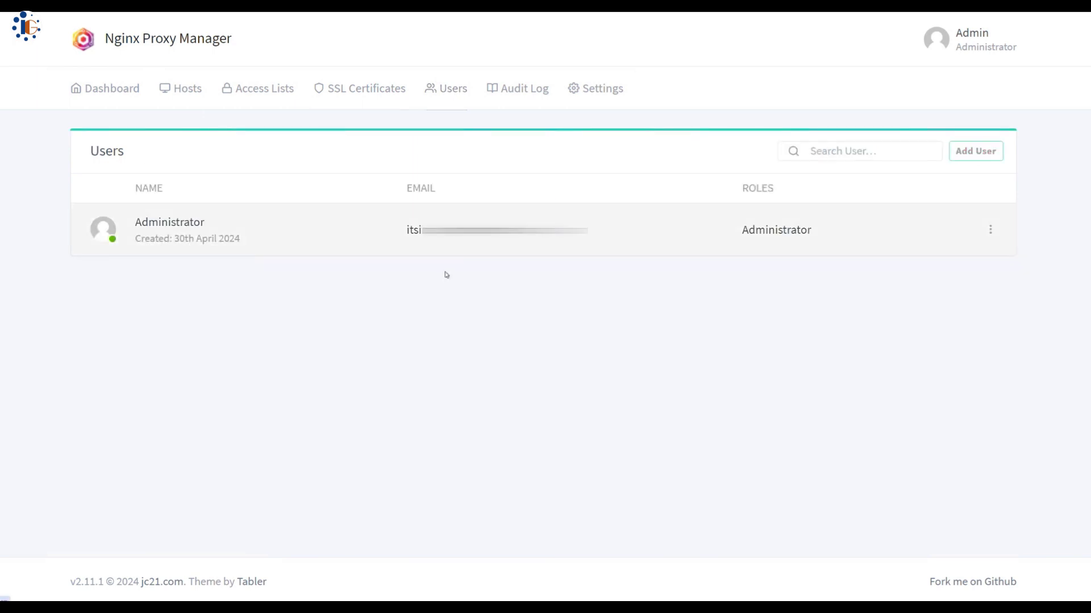
click(514, 90)
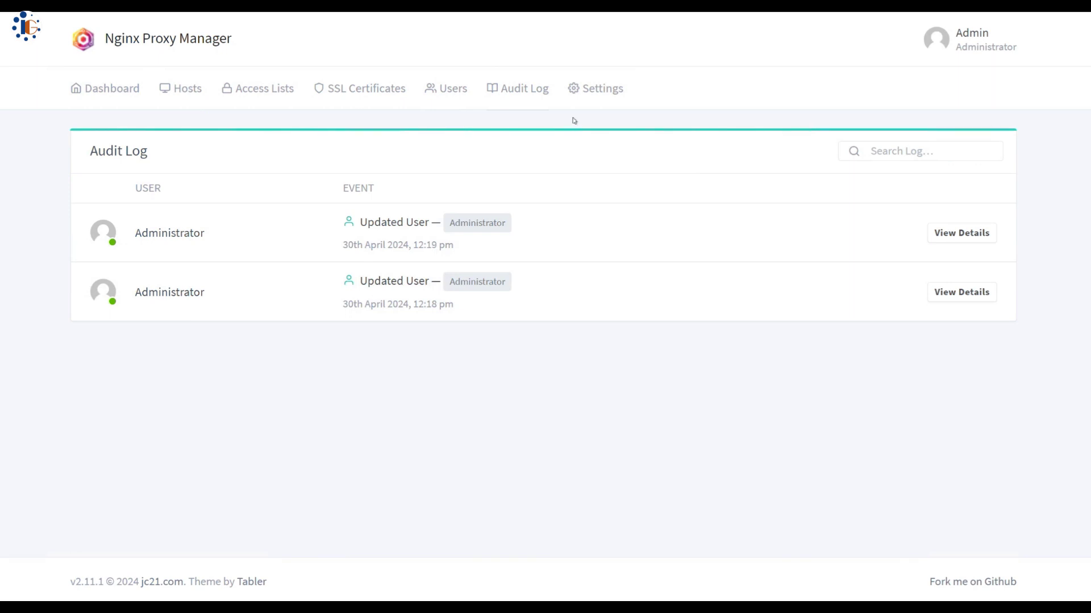
click(596, 89)
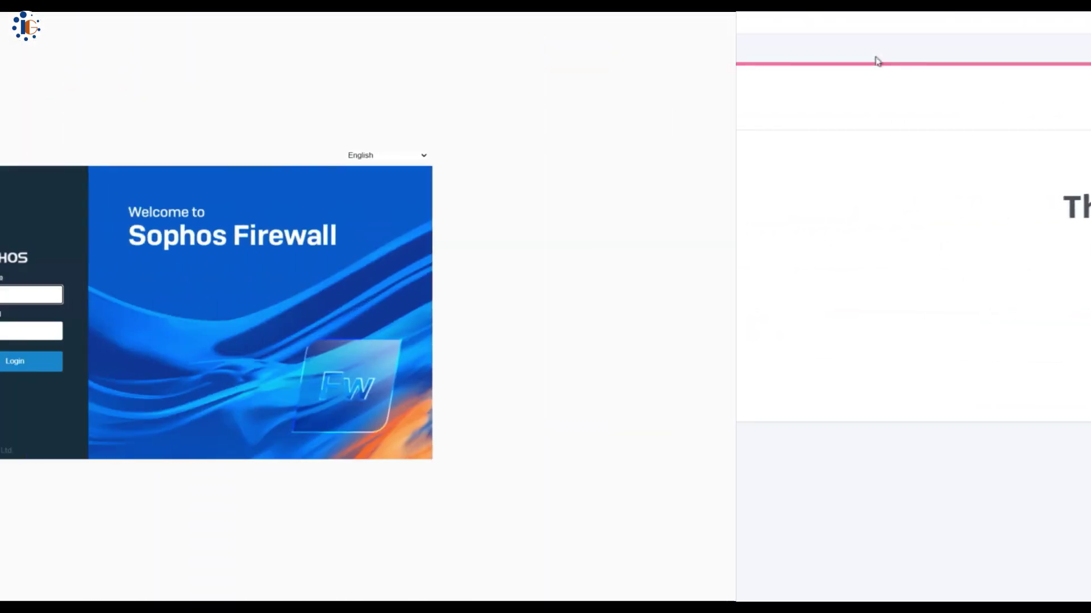
Sign in to Sophos Firewall, accept the disclaimer, and start a new firewall rule
text(admin)
key(Tab)
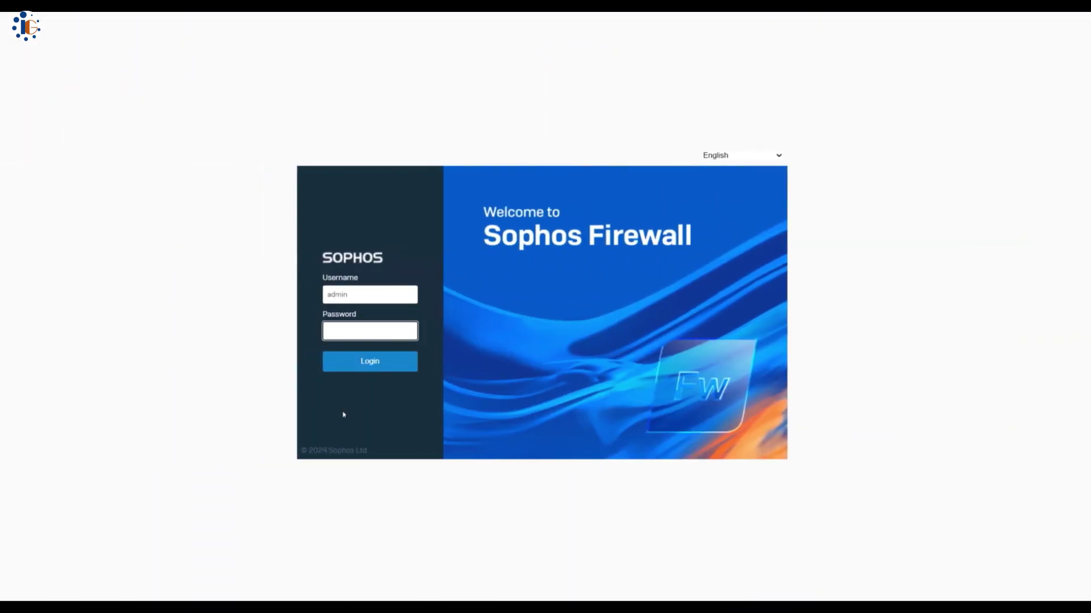
text(********)
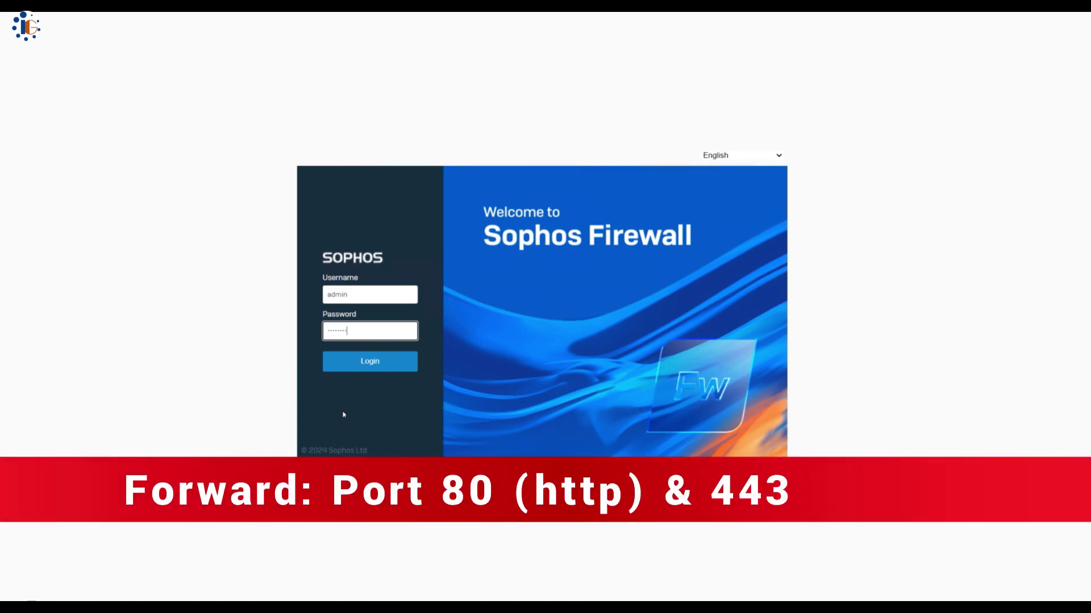
text(*)
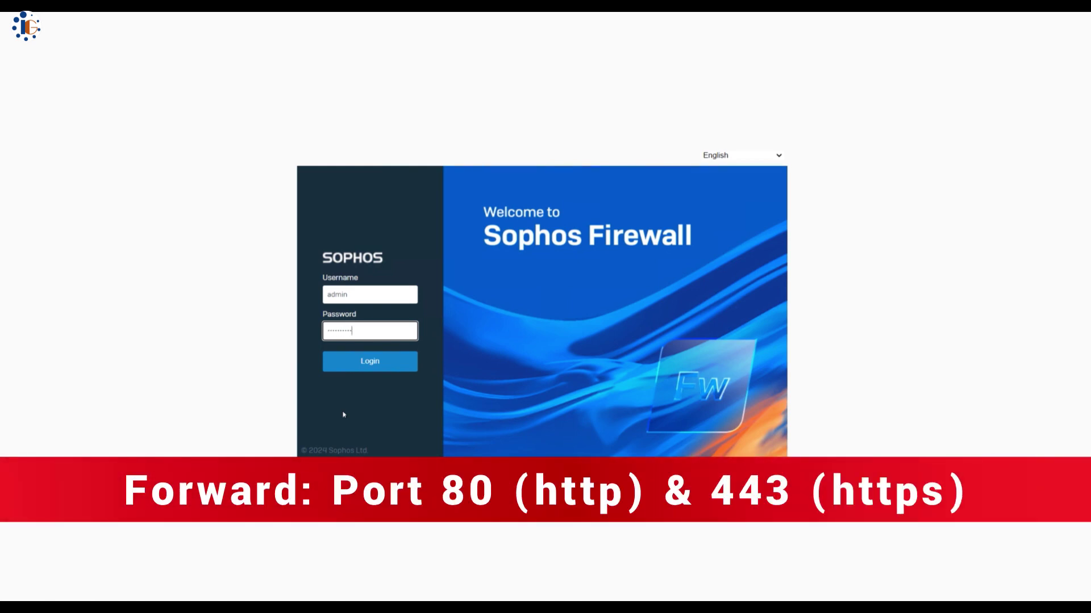
key(Return)
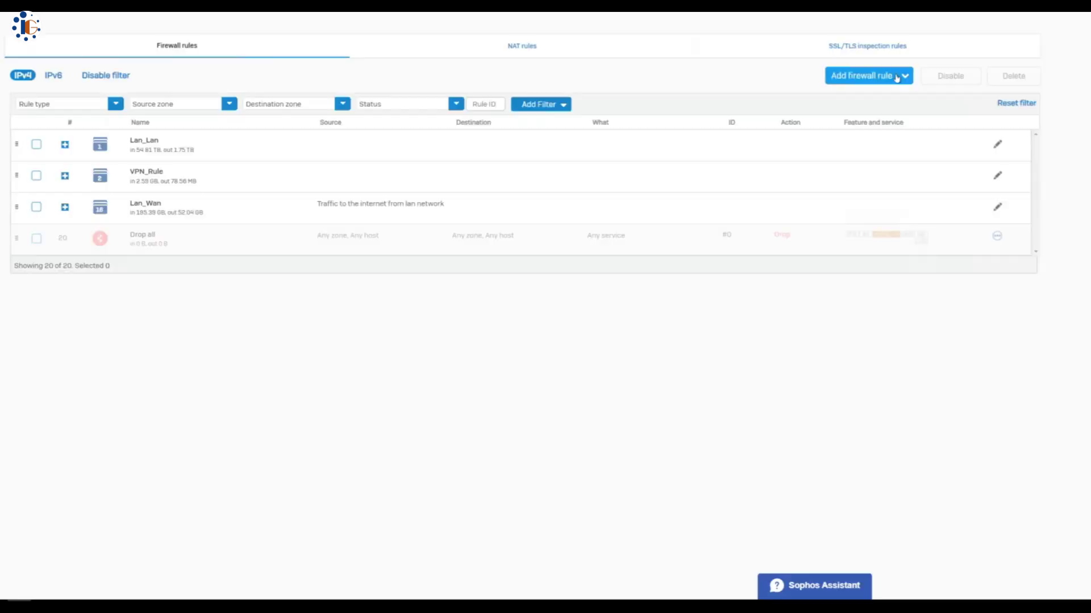
click(884, 76)
click(829, 104)
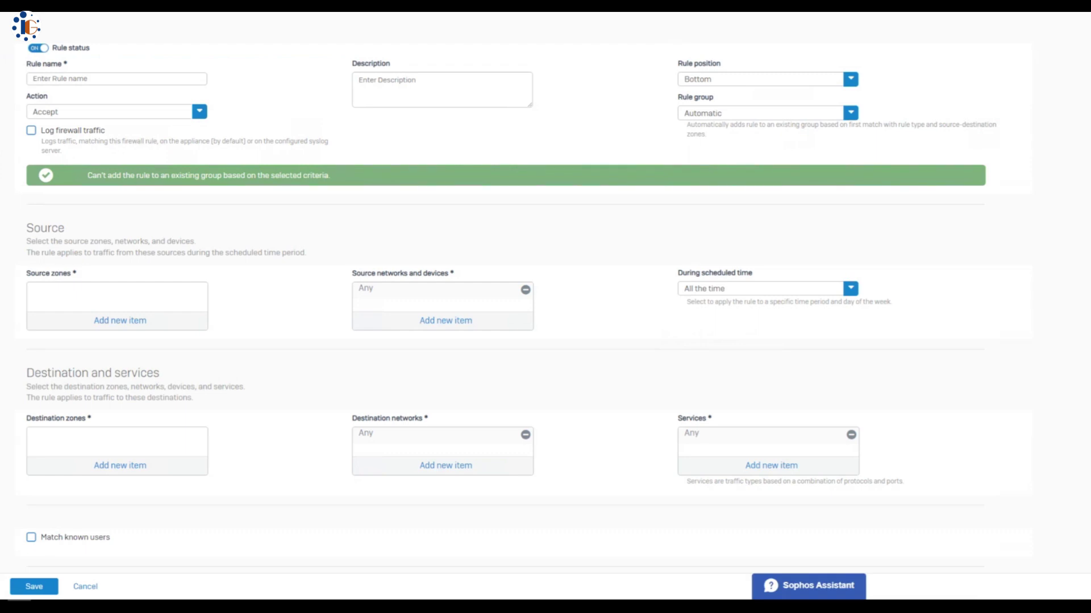
Name the rule Nginx_Proxy, enable logging, and position it at the top
click(139, 78)
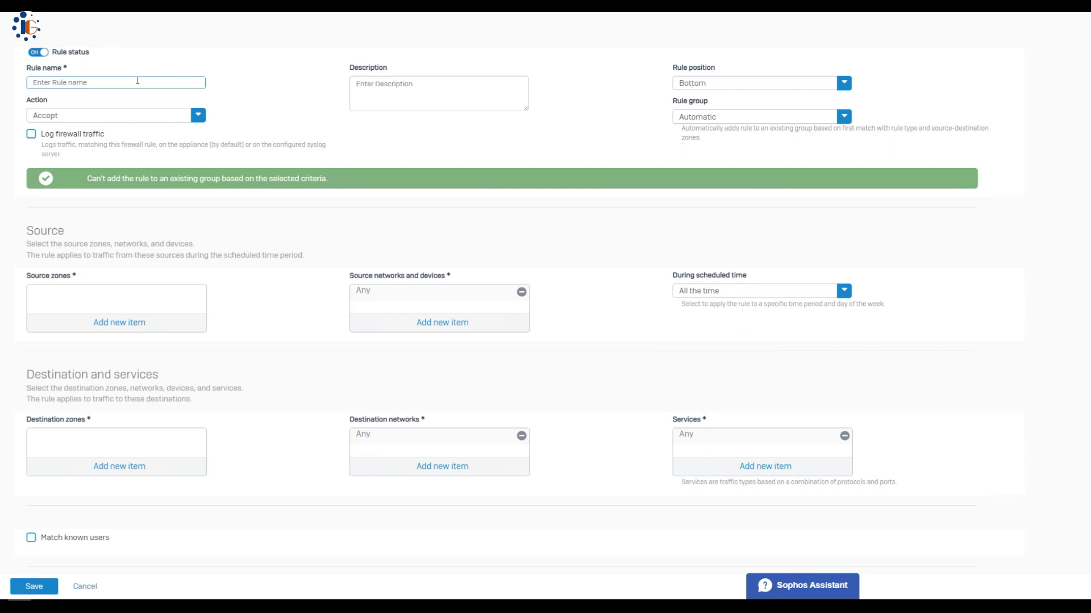
text(Nginx_Proxy)
click(31, 134)
click(739, 87)
click(690, 101)
Create a new WAN_LAN rule group with source zone WAN and destination zone LAN
click(717, 119)
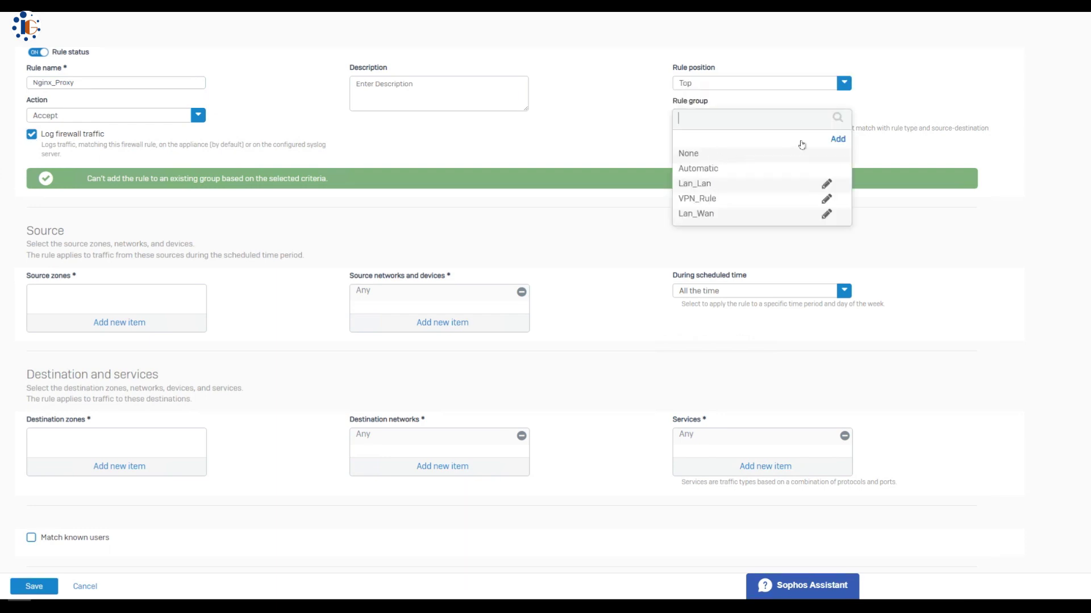
click(836, 140)
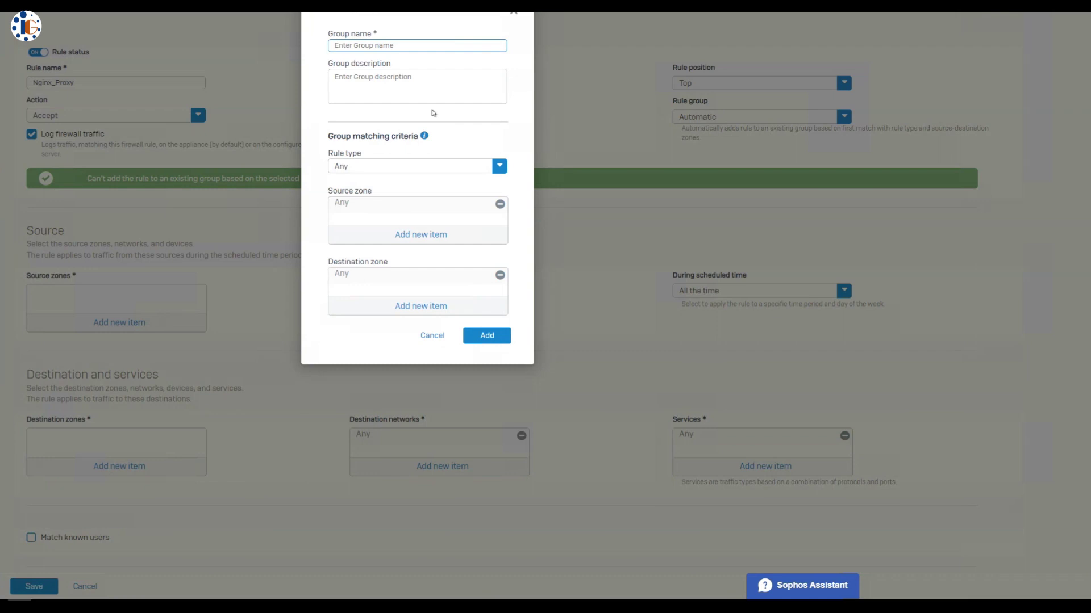
text(WAN_LAN)
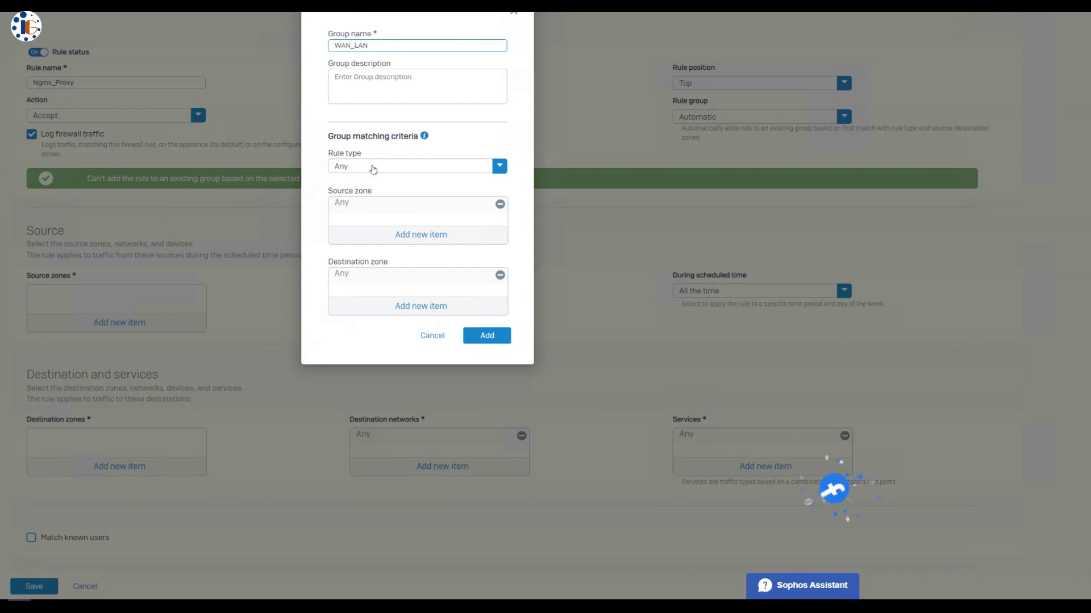
click(431, 239)
click(339, 340)
click(418, 377)
click(420, 307)
click(341, 388)
click(391, 450)
click(487, 336)
Set source zone WAN, destination zone LAN and destination network #Port3
click(107, 293)
click(36, 399)
click(172, 389)
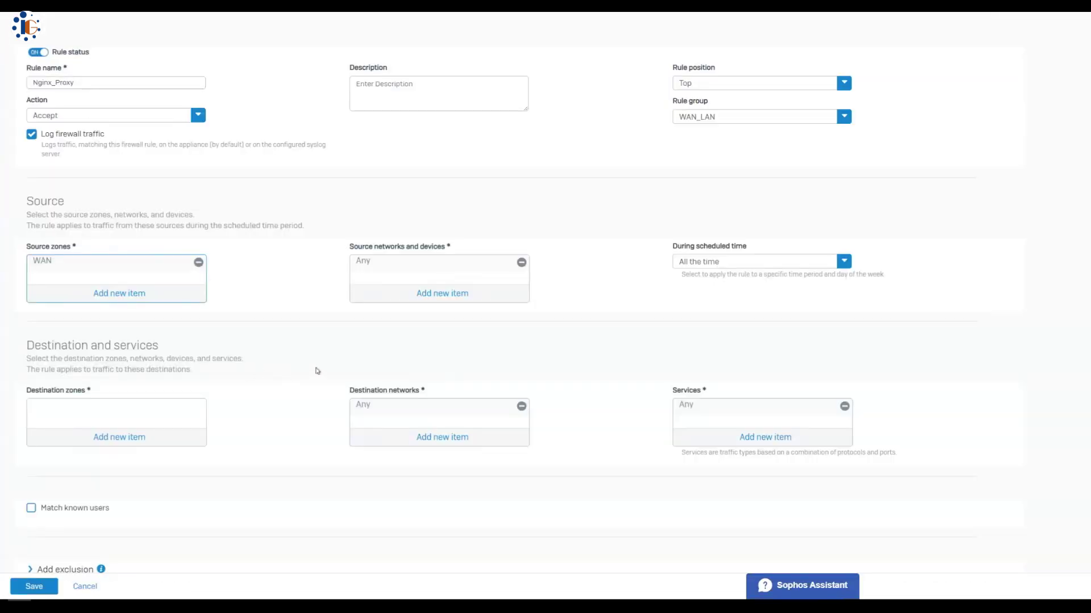
scroll(390, 335, down, 1)
click(119, 364)
click(36, 470)
click(192, 382)
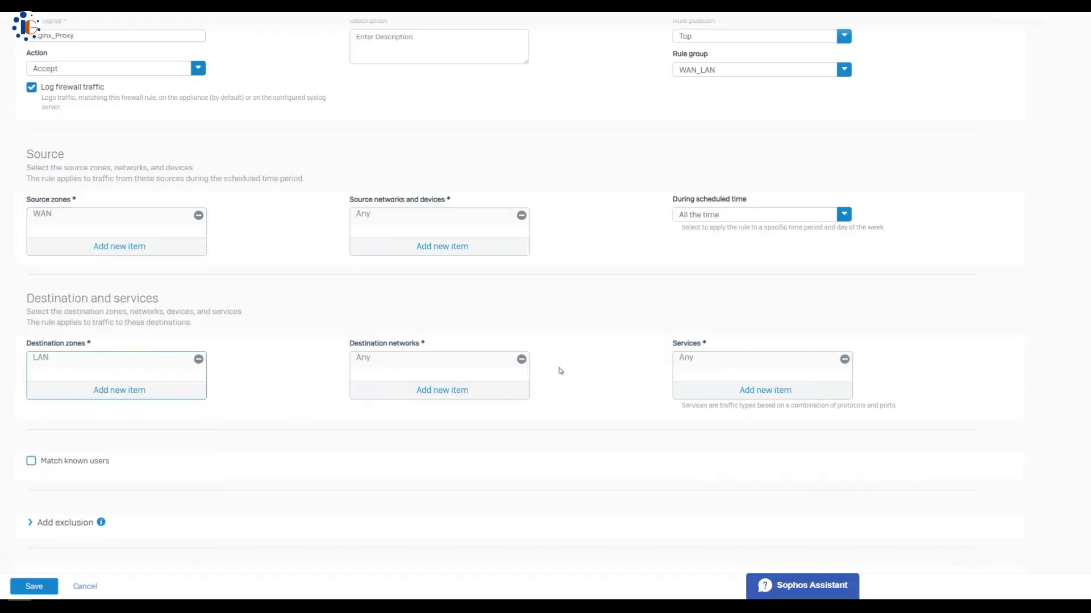
click(432, 364)
text(#port)
mouse_move(397, 429)
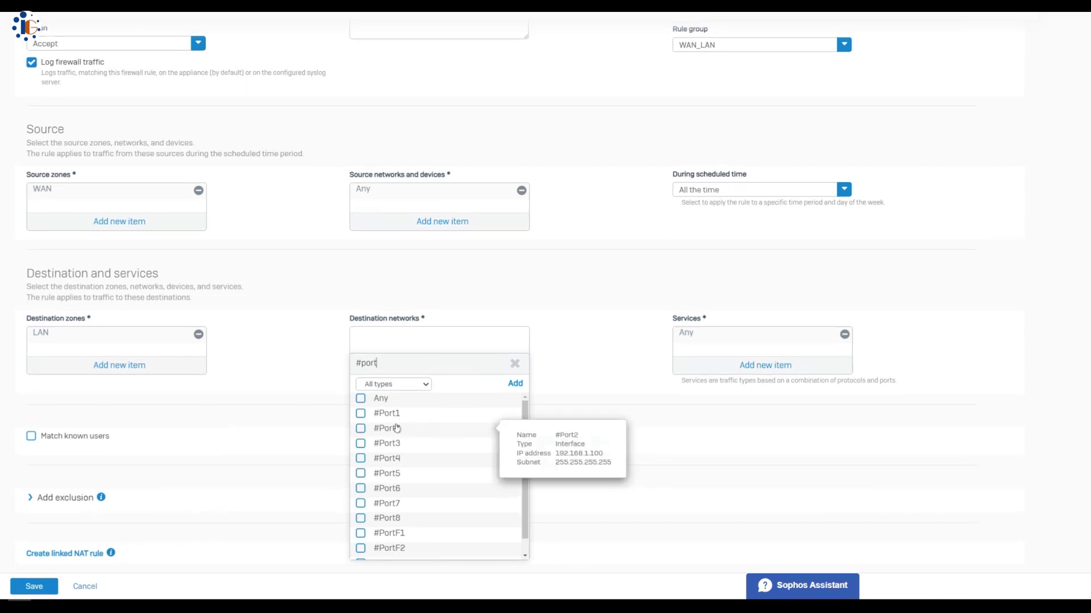
click(382, 447)
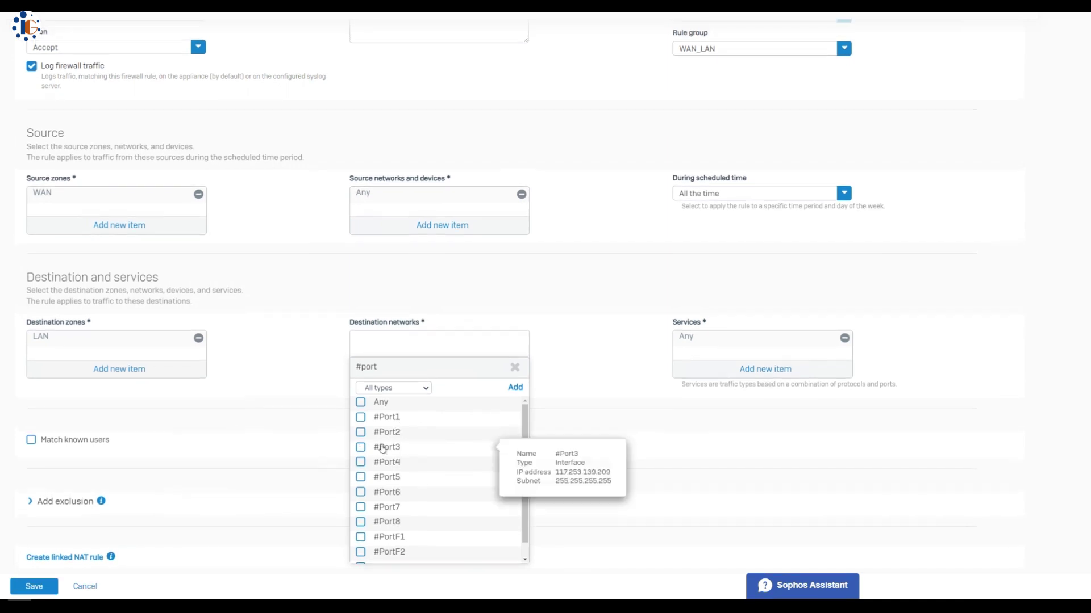
click(446, 573)
Allow the HTTP and HTTPS services in the rule
click(765, 368)
text(http)
click(683, 411)
click(683, 426)
click(721, 450)
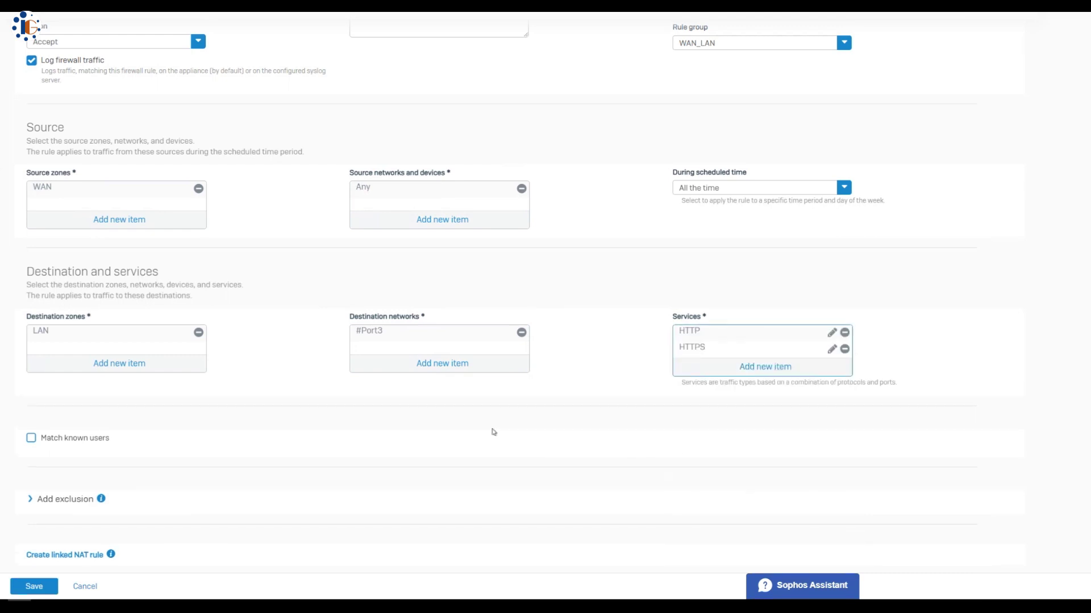
Set web policy No Explicit Content, enable HTTP/HTTPS and FTP scanning, use web proxy, IPS WAN TO LAN
scroll(475, 425, down, 5)
click(63, 313)
click(166, 351)
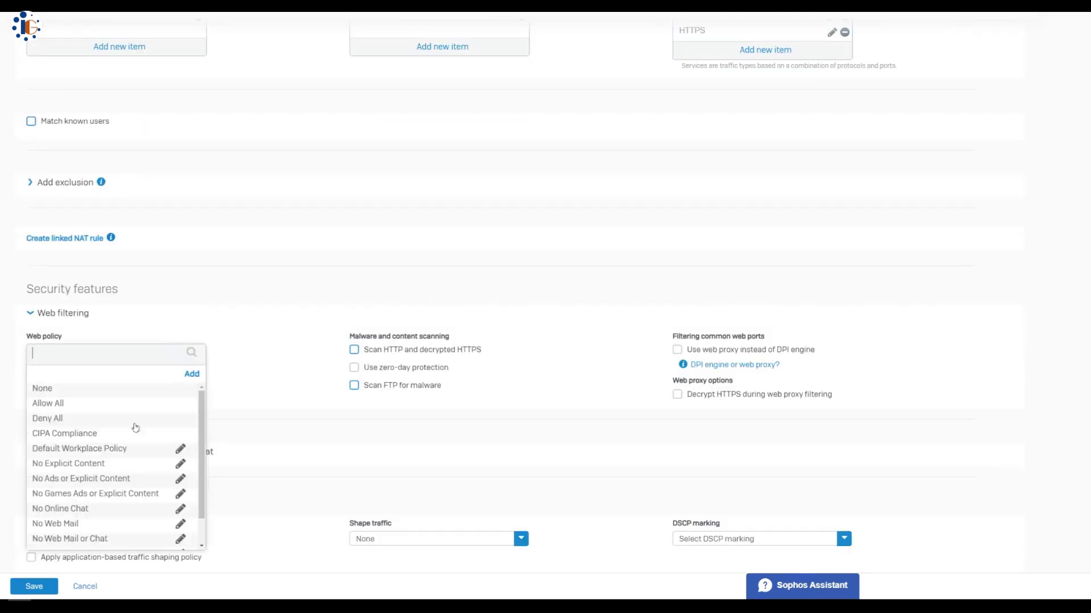
click(72, 466)
click(354, 350)
click(353, 386)
click(678, 350)
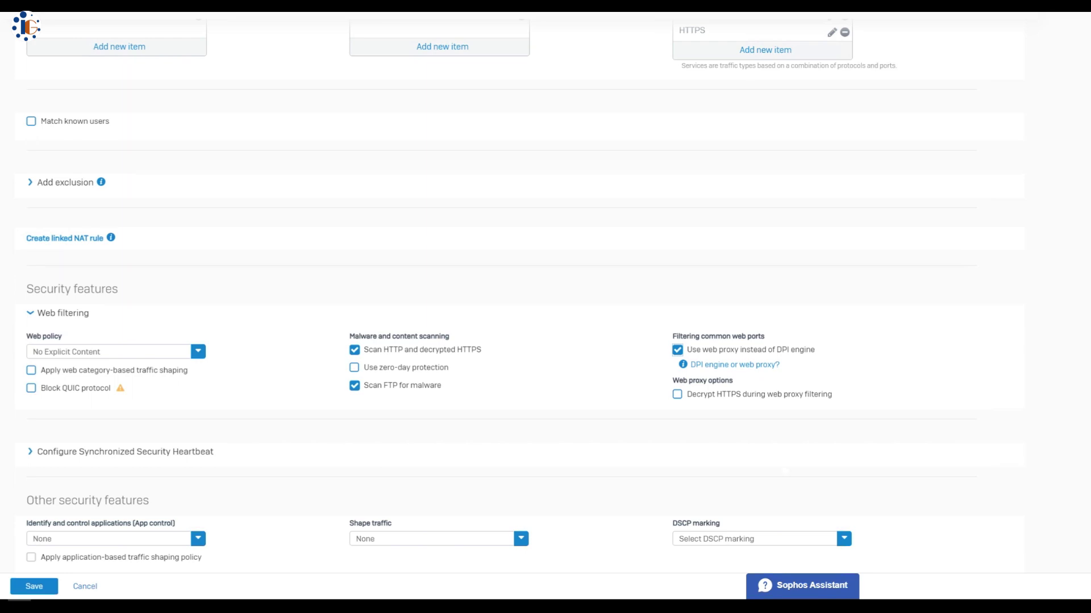
scroll(318, 477, down, 2)
click(167, 515)
click(85, 539)
Save the Nginx_Proxy firewall rule
scroll(306, 488, up, 8)
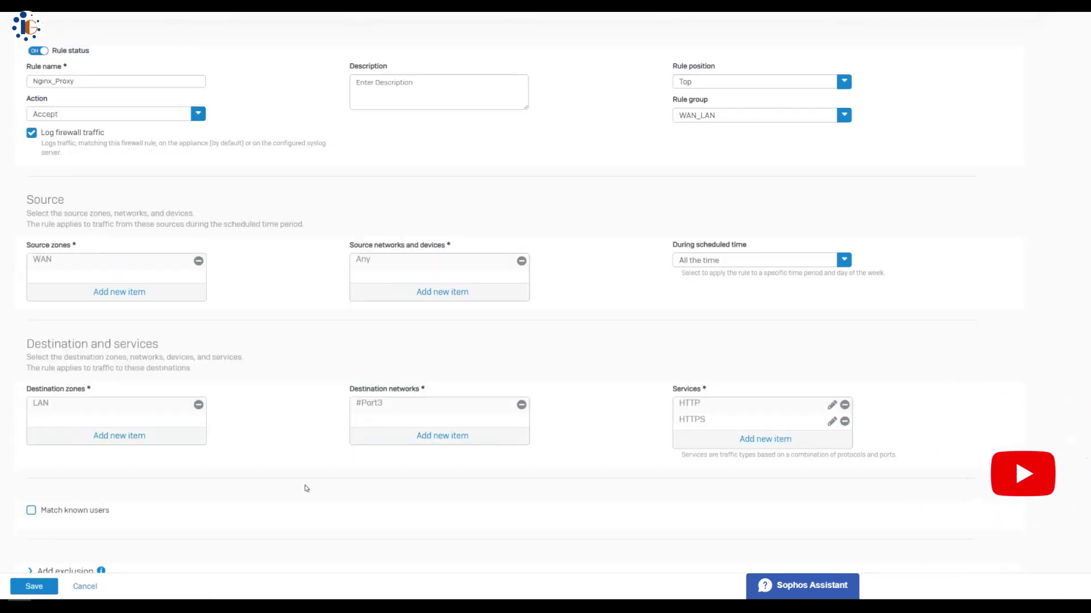
scroll(305, 489, down, 8)
click(51, 589)
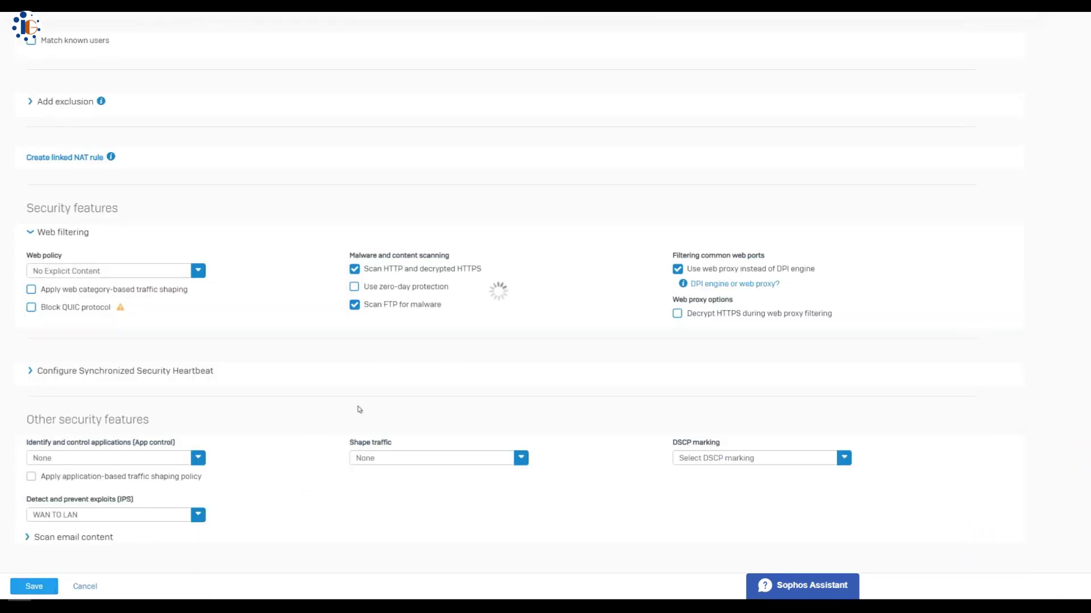
scroll(359, 410, up, 8)
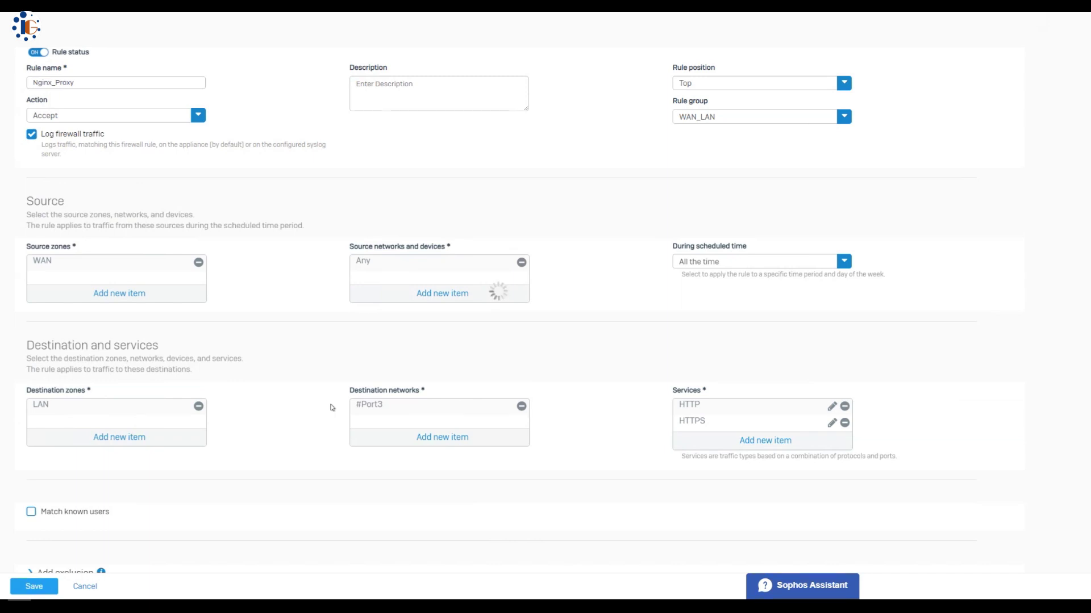
Start a new rule from the NAT rules list
click(518, 49)
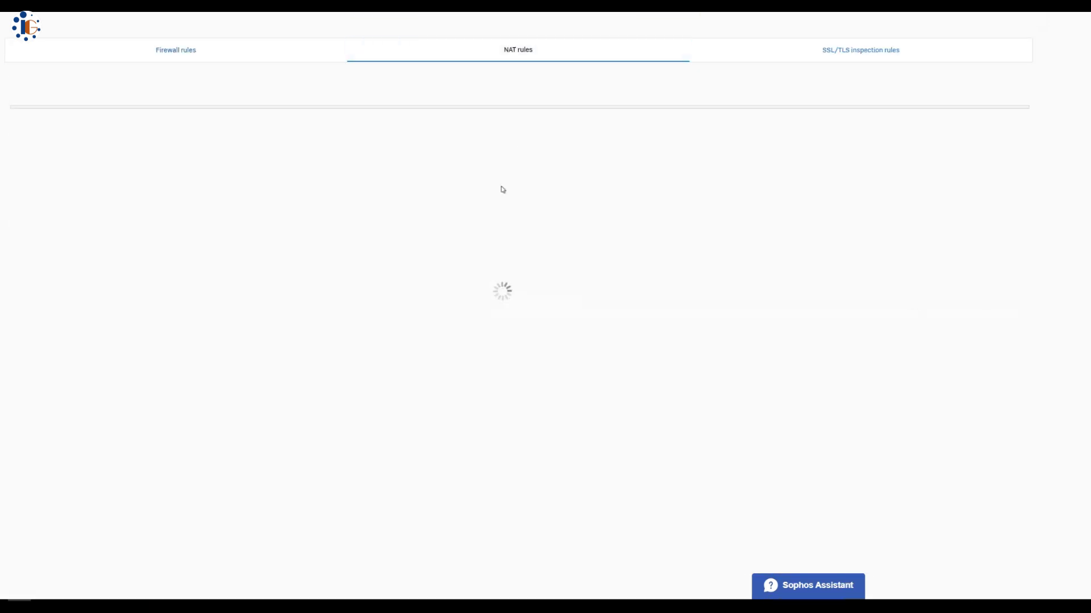
click(857, 85)
click(795, 113)
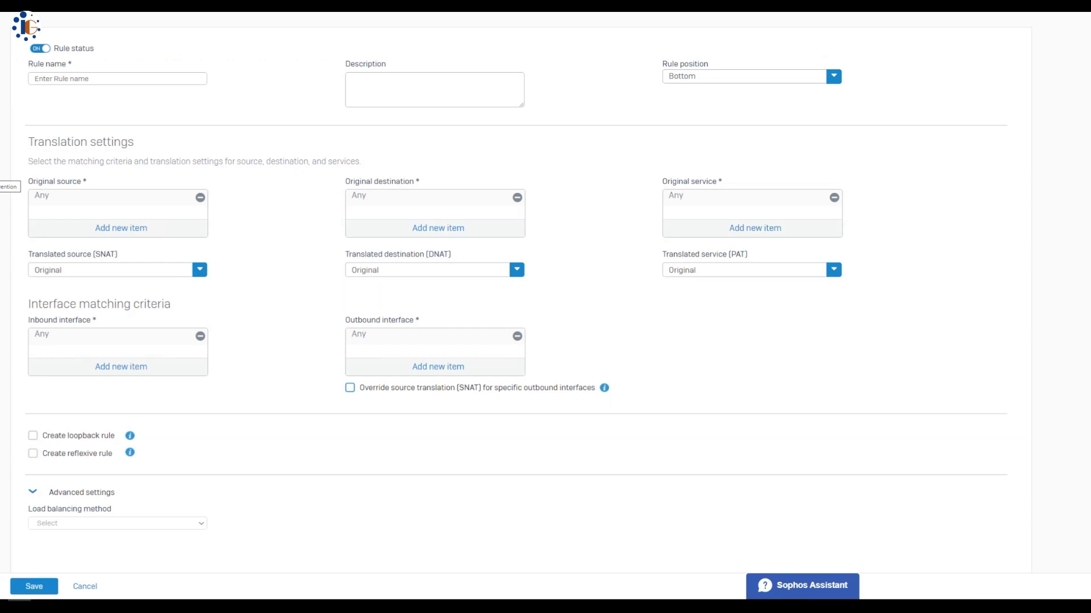
Name the NAT rule Nginx_http with original destination #Port3 and original service HTTP
click(74, 80)
text(Ngin)
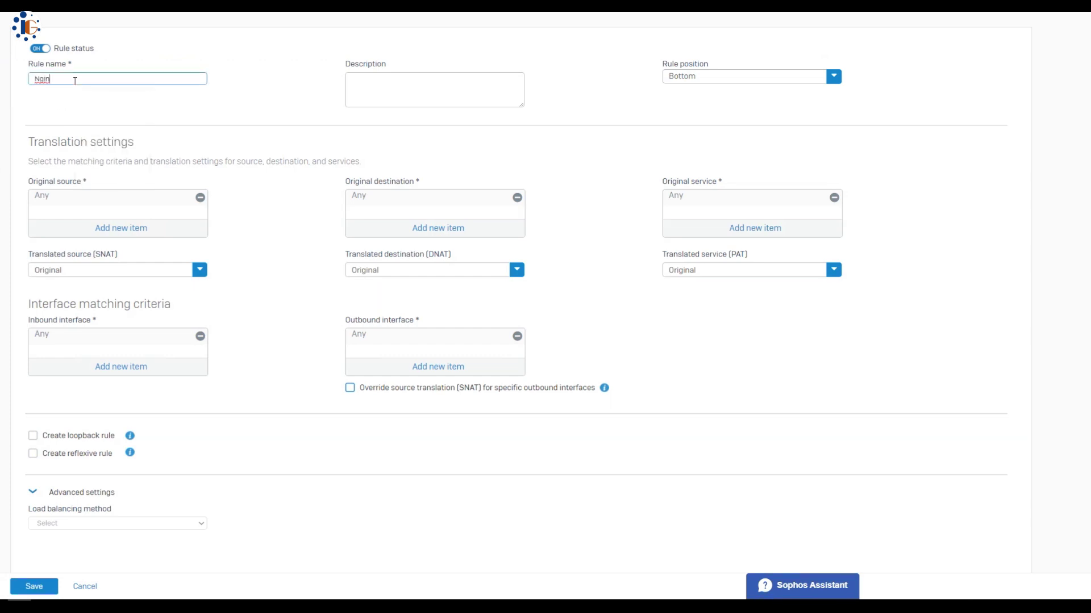
text(x_)
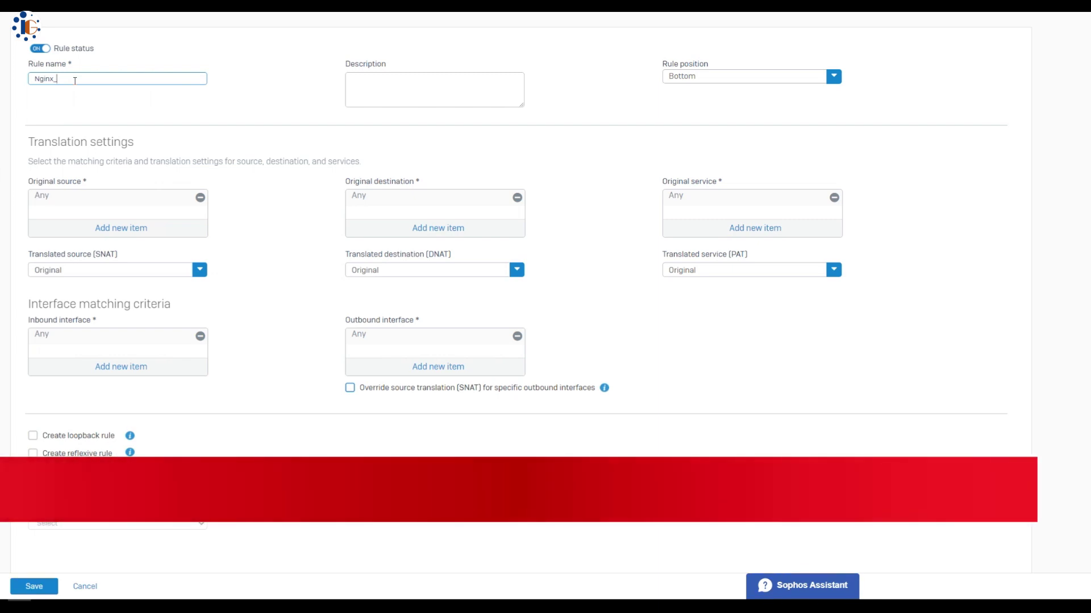
text(http)
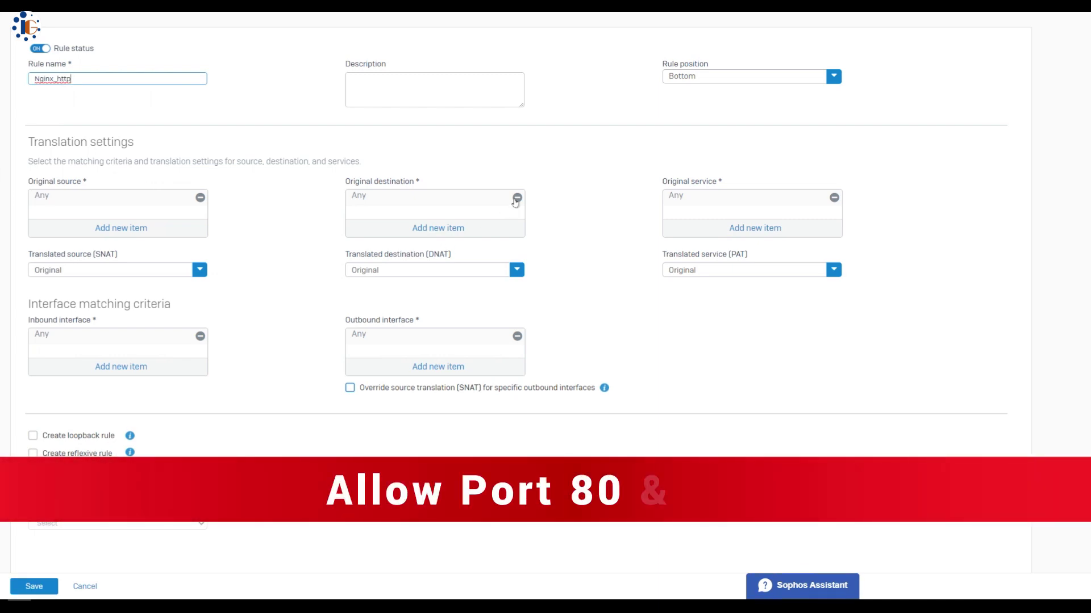
click(446, 228)
text(#port)
click(428, 307)
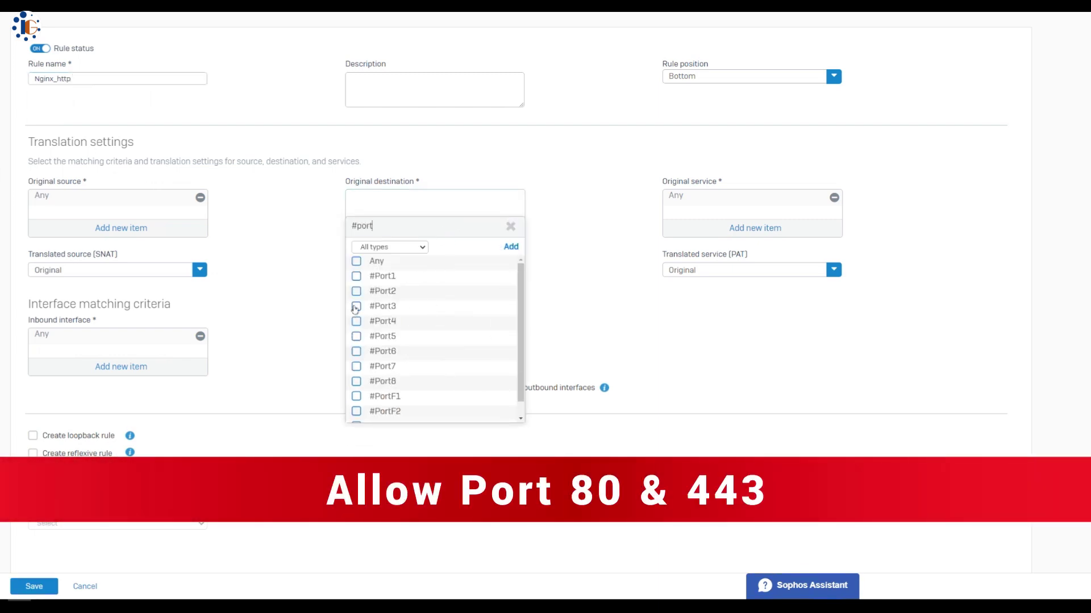
click(831, 200)
click(761, 228)
text(htt)
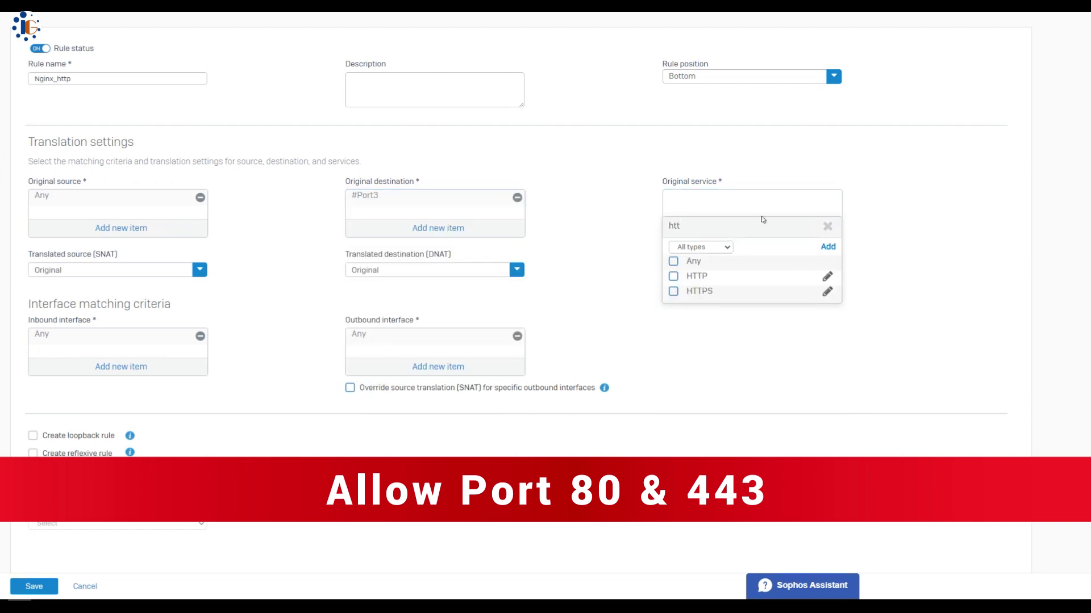
click(673, 276)
click(720, 312)
Translate source to MASQ, destination to Docker_server, and service to HTTP
click(142, 272)
click(91, 336)
click(433, 270)
text(dock)
click(705, 279)
text(http)
click(682, 318)
Position the Nginx_http rule at the top, save it, and begin another NAT rule
click(35, 587)
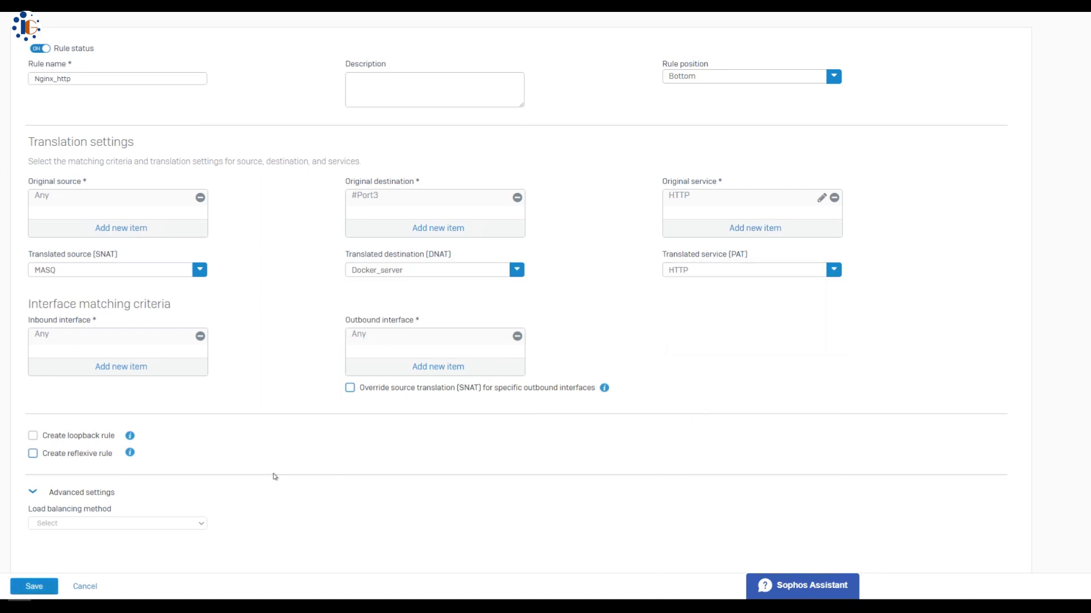
click(740, 75)
click(682, 111)
click(34, 587)
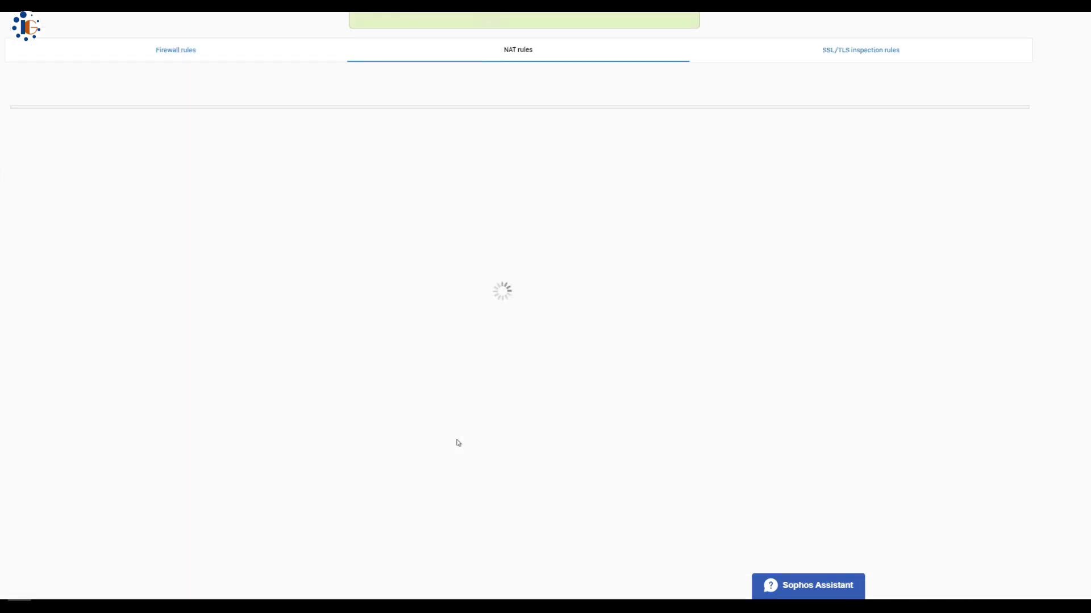
click(834, 84)
click(807, 111)
Name the new NAT rule Nginx_https and place it at the top
click(152, 80)
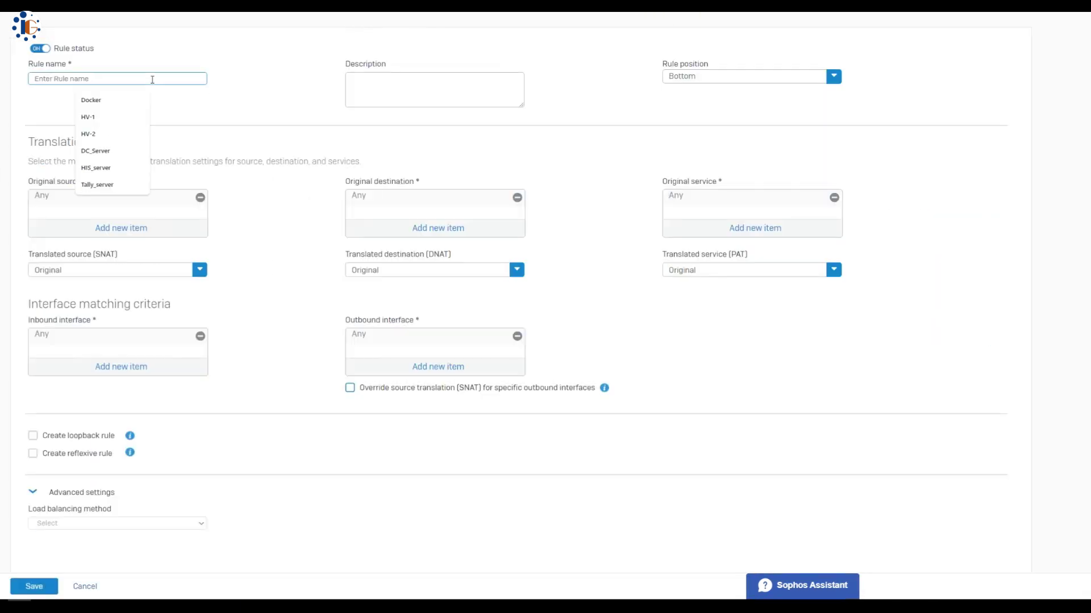
text(Nginx)
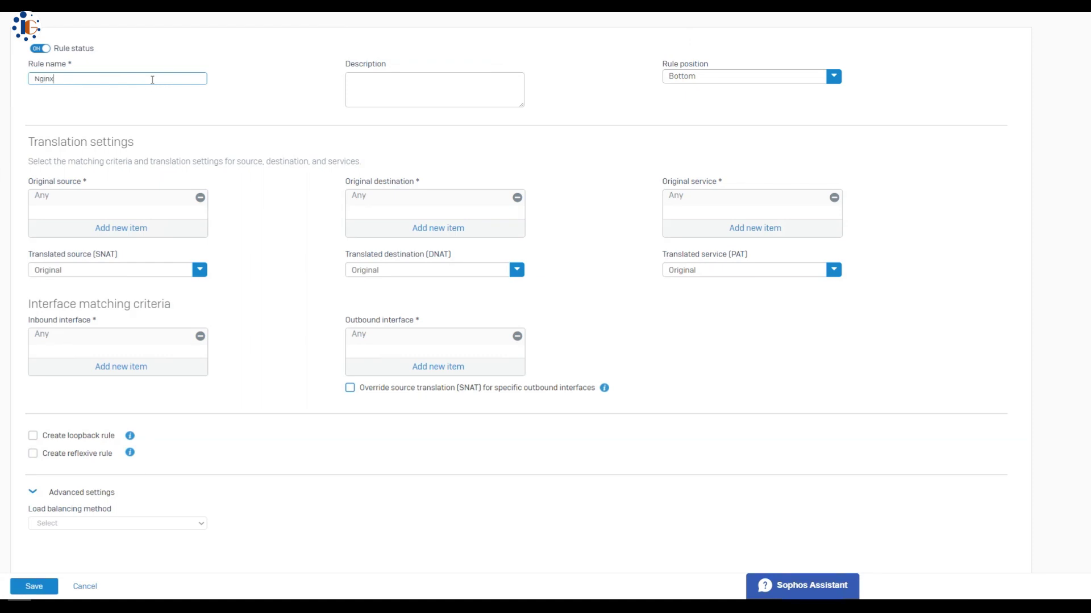
text(_httop)
key(BackSpace)
key(BackSpace)
click(775, 73)
click(682, 91)
Match original destination #Port3 and original service HTTPS
click(461, 230)
text(#Port)
click(357, 306)
click(434, 431)
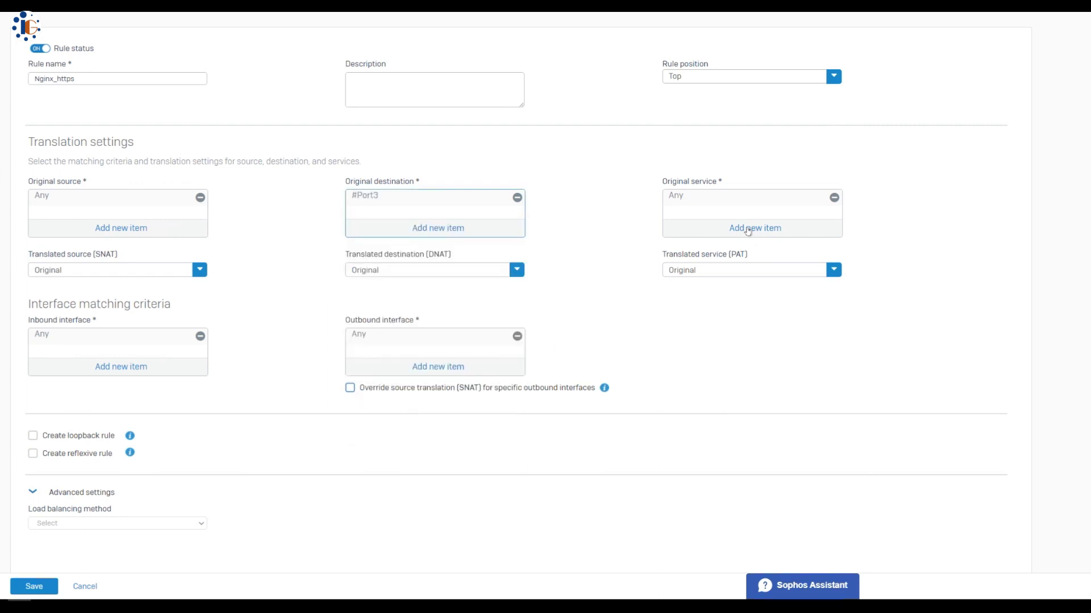
click(747, 230)
text(https)
click(673, 276)
click(695, 301)
Translate source to MASQ, destination to Docker_server and service to HTTPS, then view the WAN_LAN firewall rules
click(159, 271)
click(43, 322)
click(448, 270)
key(Return)
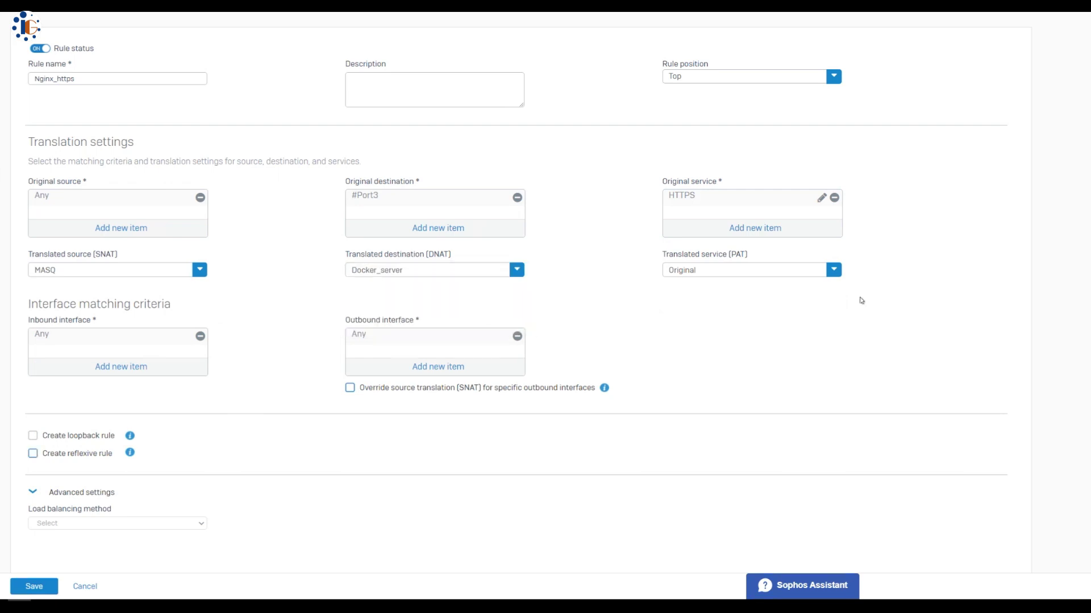
click(725, 272)
text(https)
key(Return)
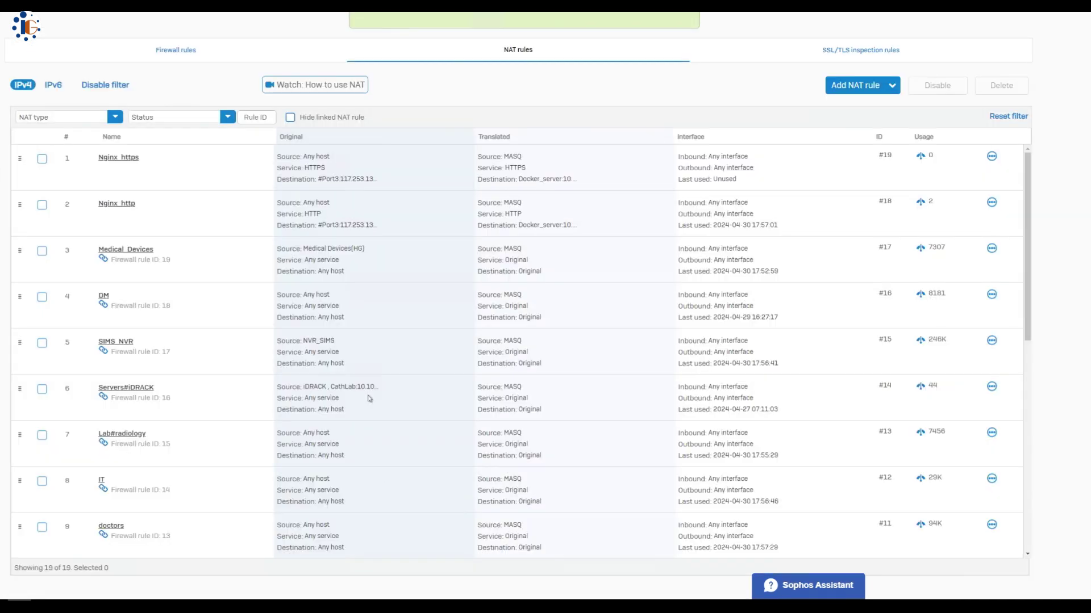
click(176, 50)
click(64, 148)
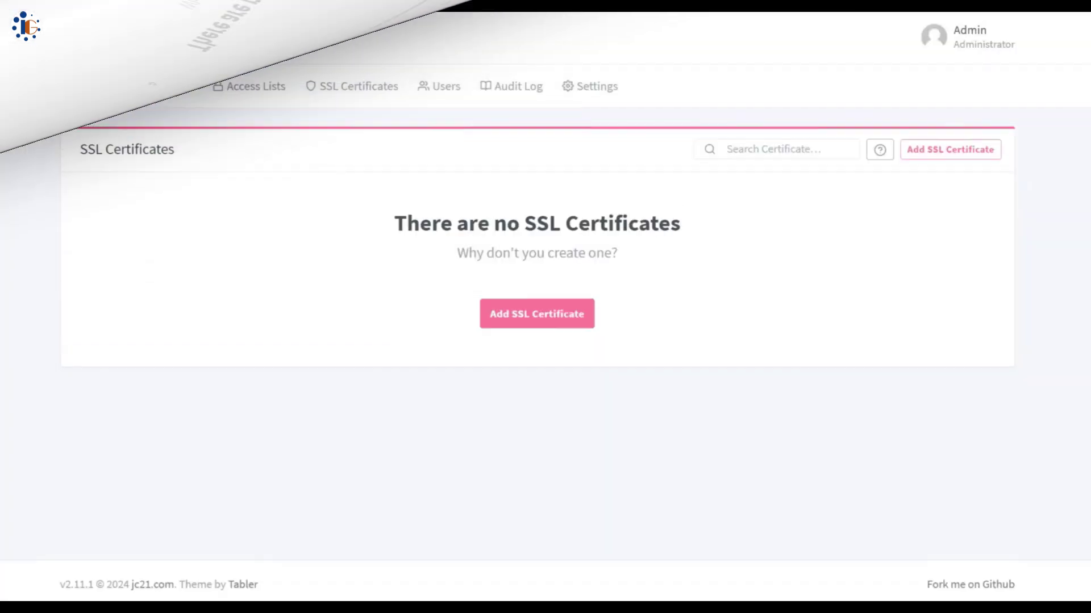
Start a Let's Encrypt certificate with a Cloudflare DNS challenge, select the placeholder token, and accept the terms
click(534, 317)
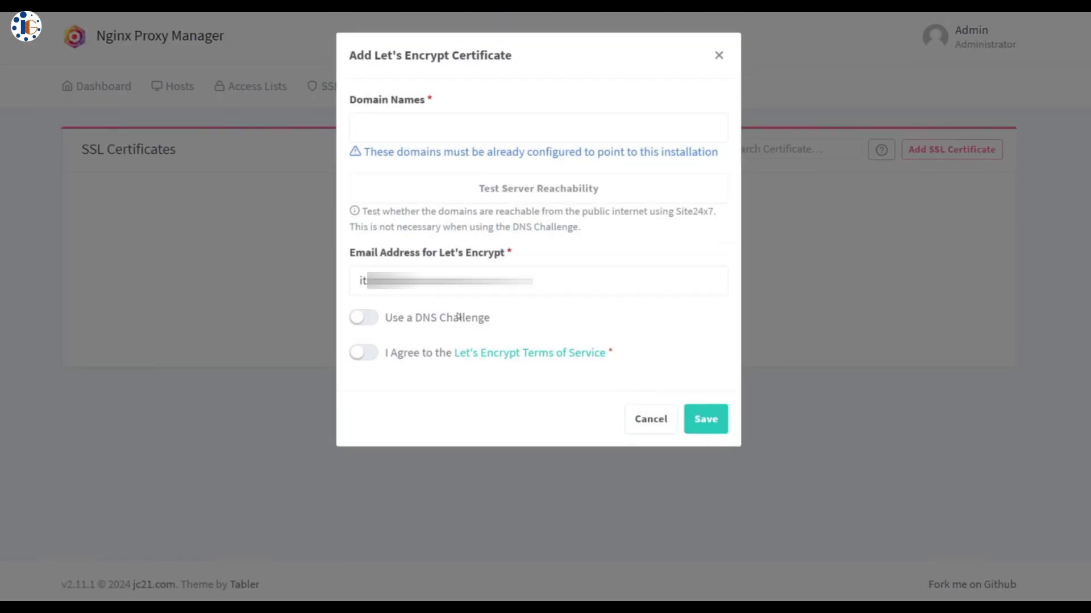
click(378, 128)
click(435, 238)
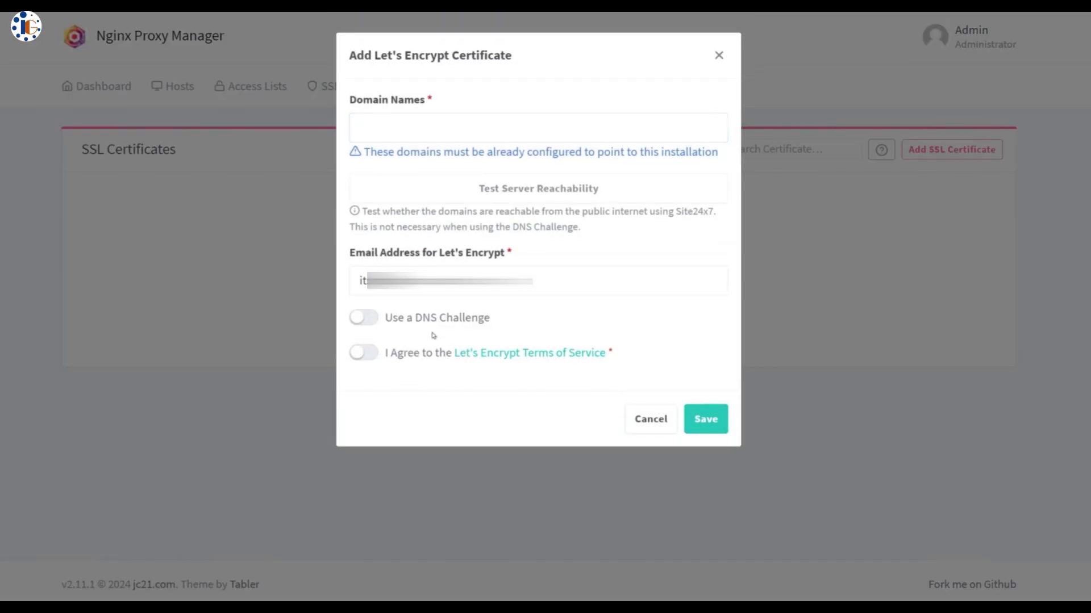
click(369, 317)
click(468, 375)
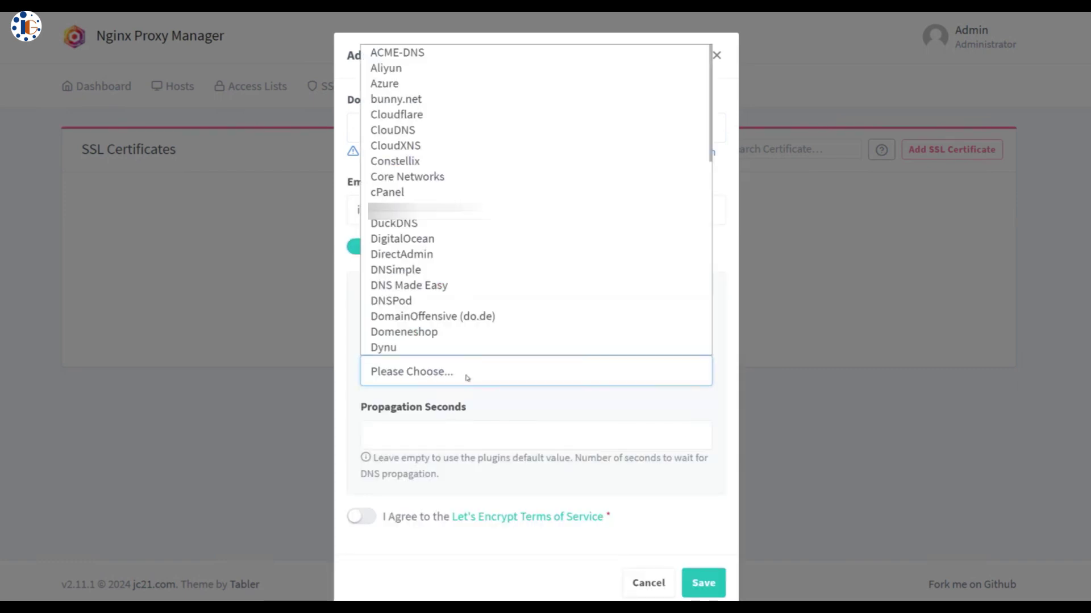
click(417, 117)
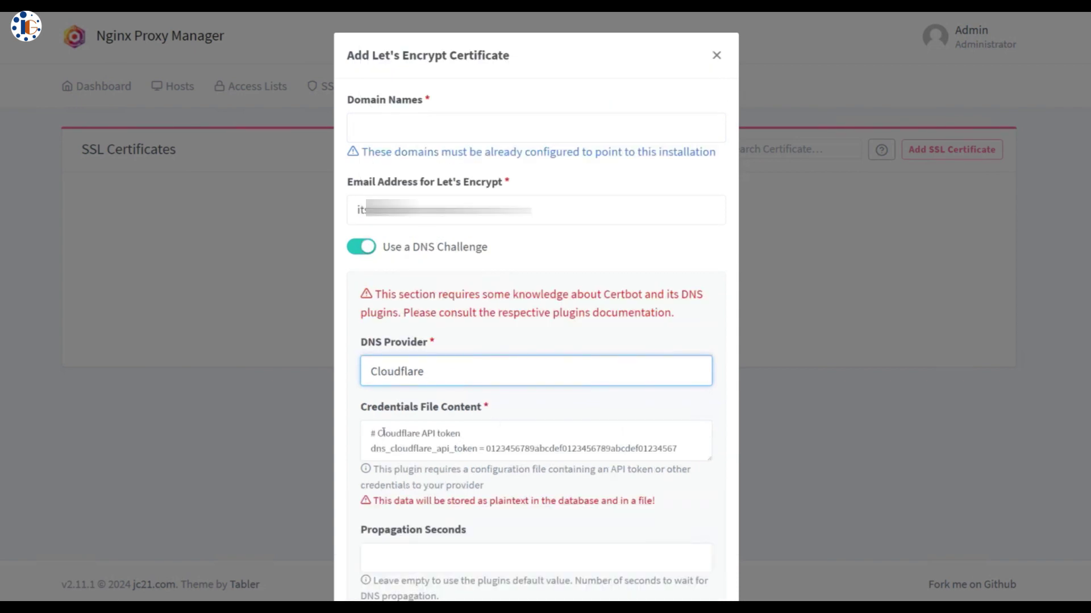
drag(379, 432, 673, 444)
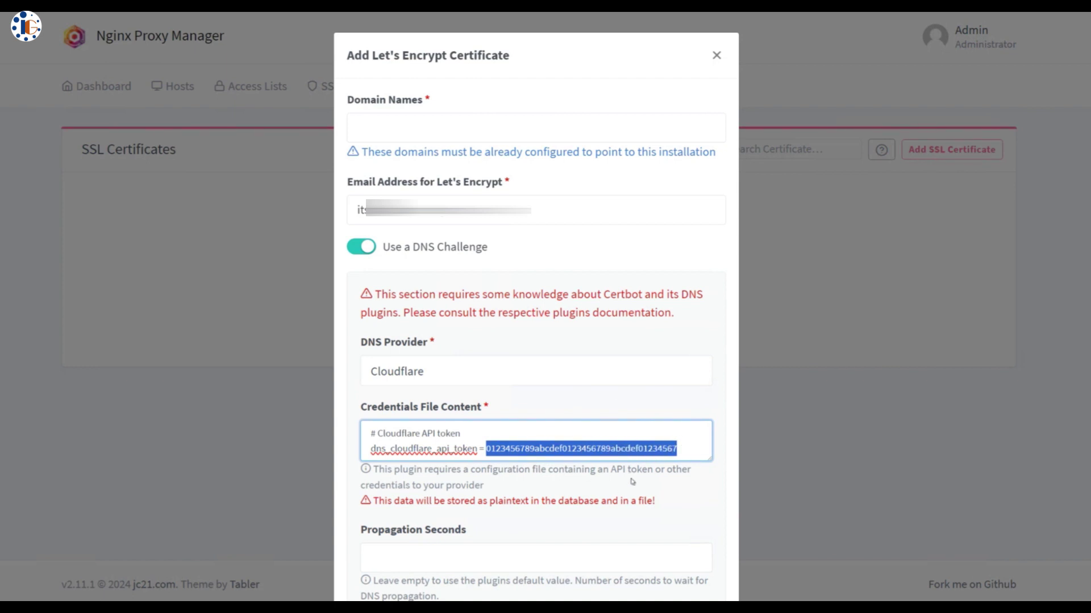
scroll(633, 482, down, 3)
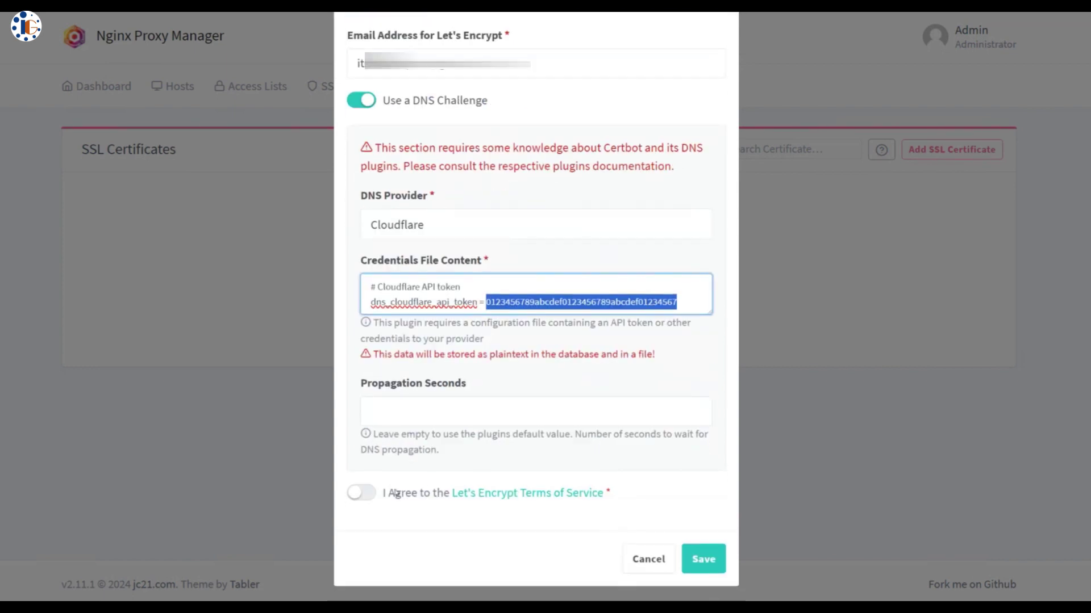
click(396, 493)
scroll(588, 414, up, 3)
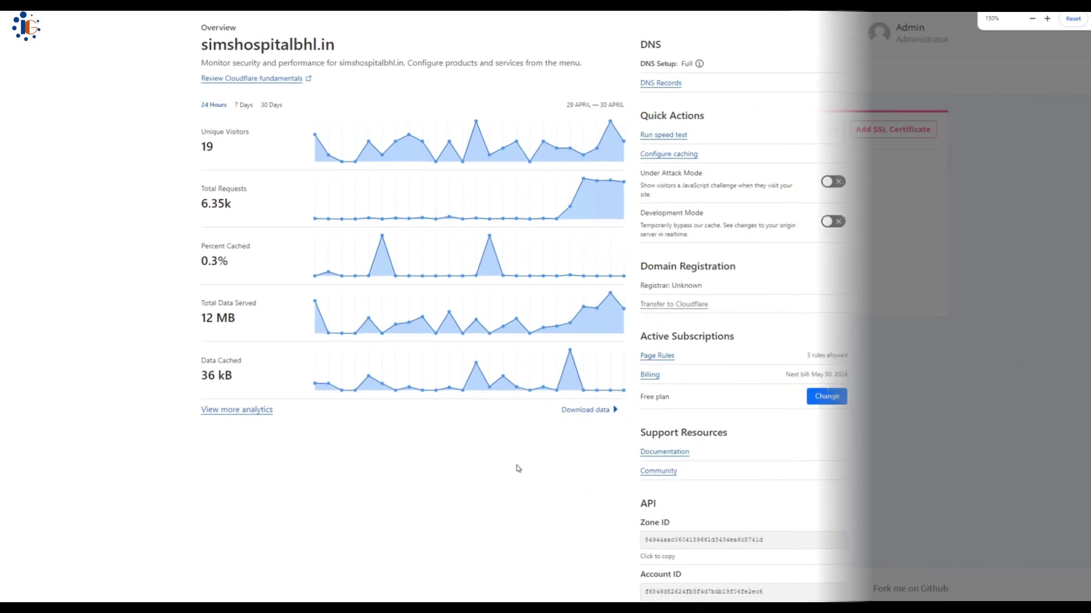
Go to Cloudflare's API token page and start creating a new token
scroll(518, 469, down, 1)
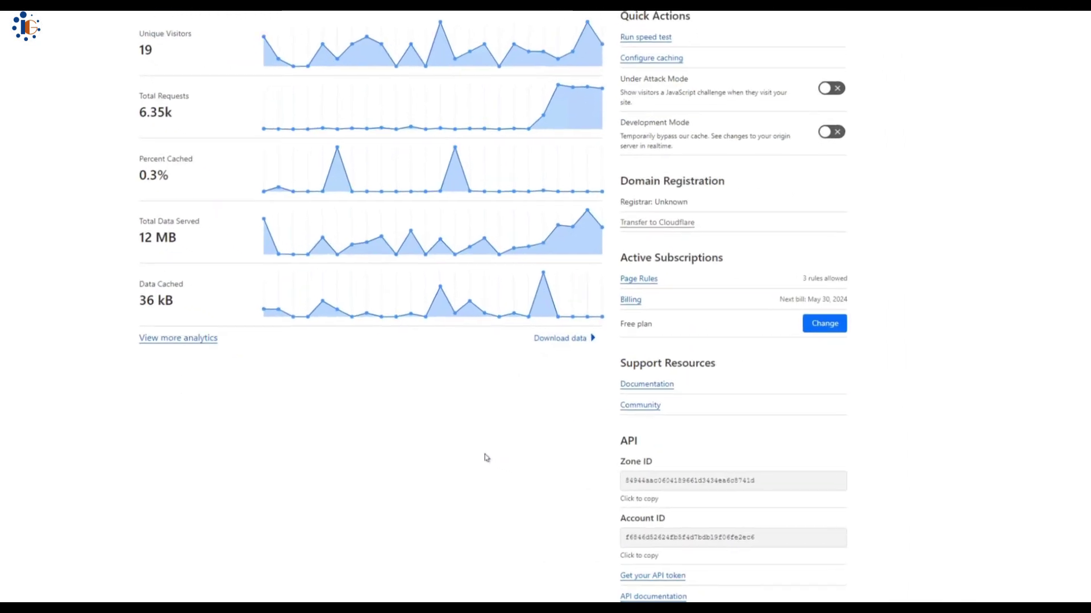
scroll(487, 458, down, 3)
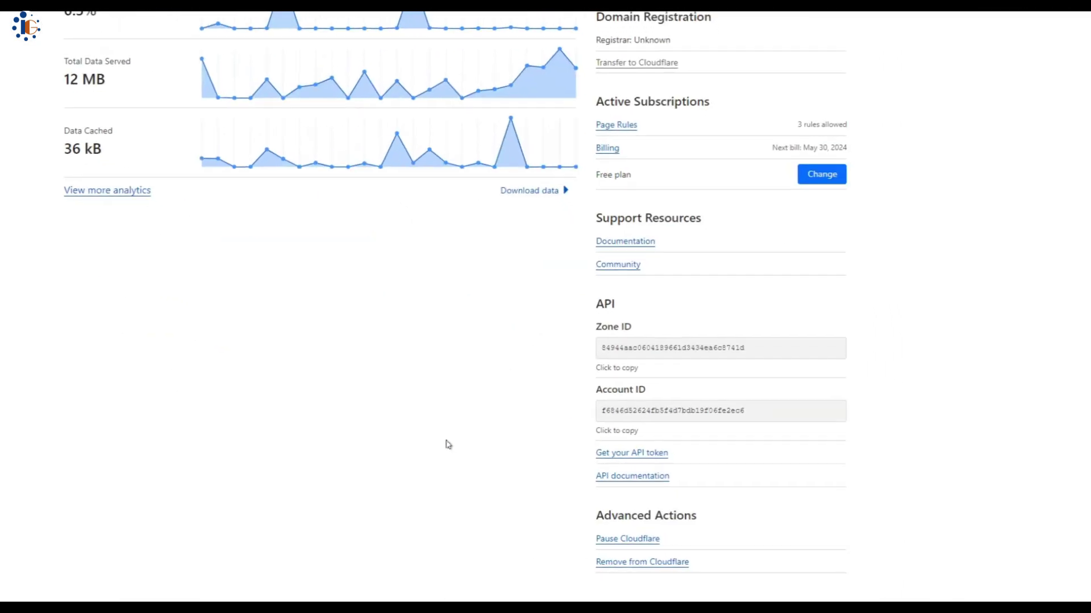
scroll(429, 441, down, 2)
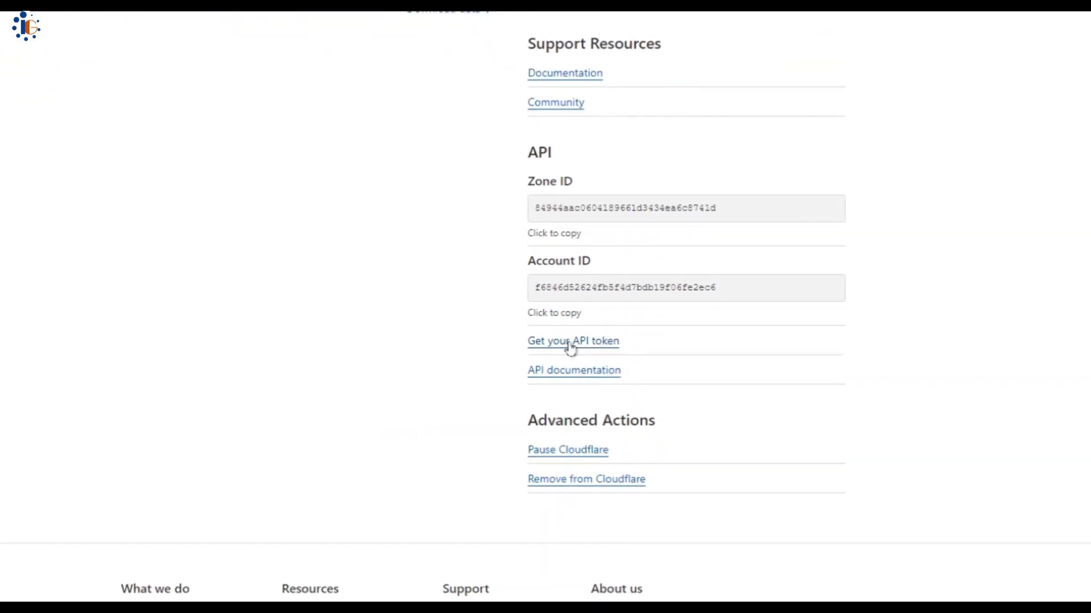
click(550, 344)
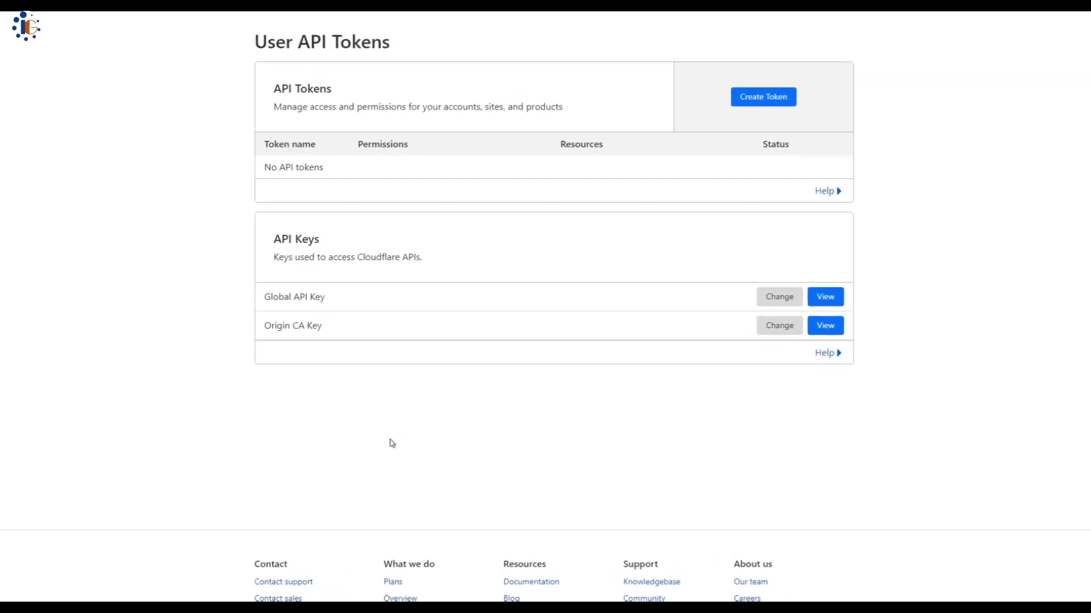
click(767, 97)
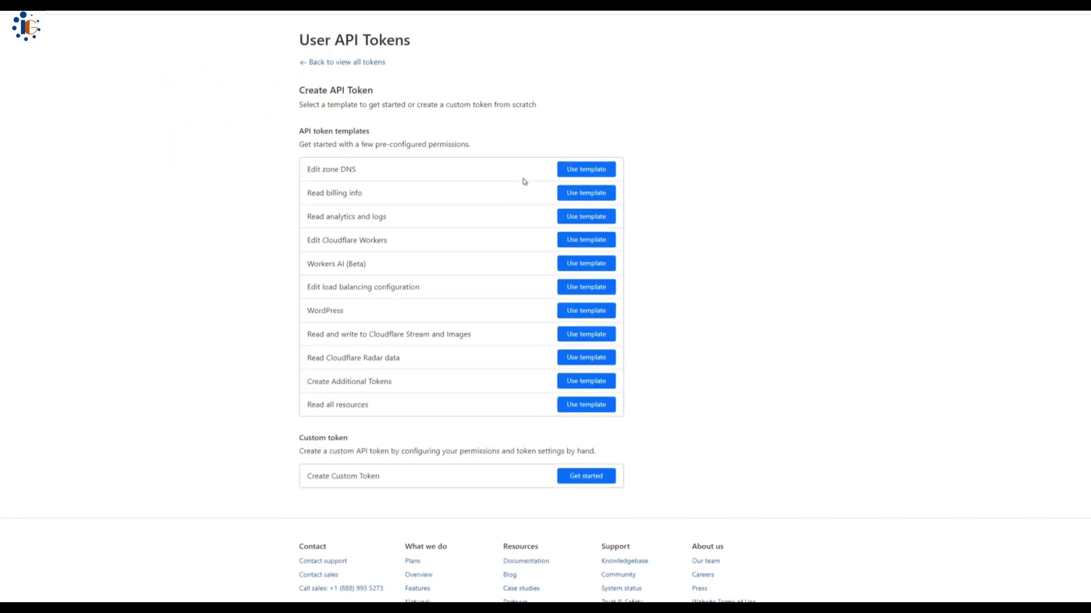
Use the Edit zone DNS template, include All zones, and create the token
click(568, 170)
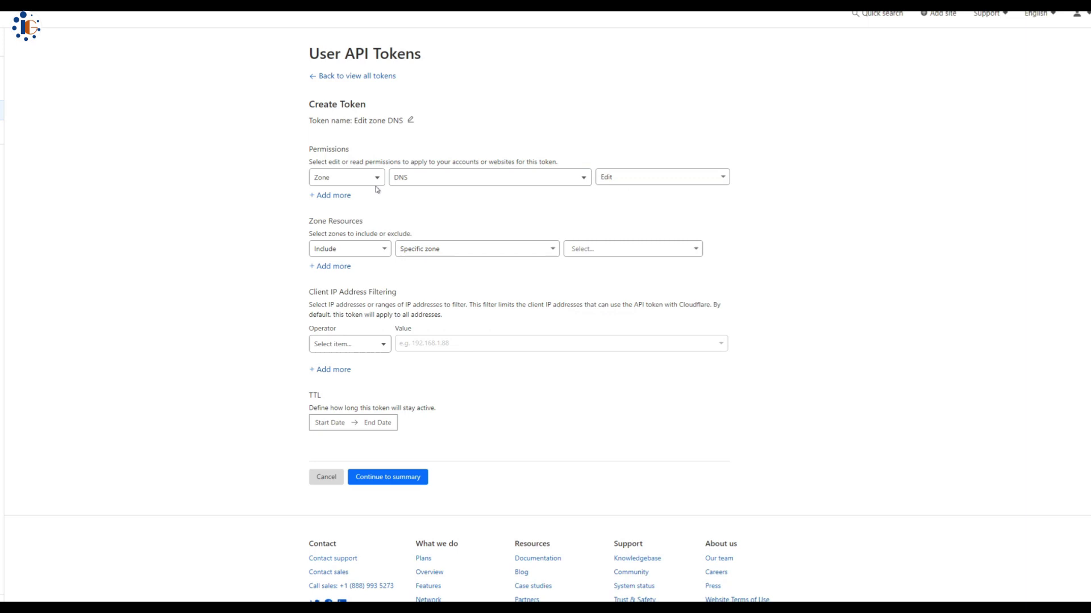
click(382, 249)
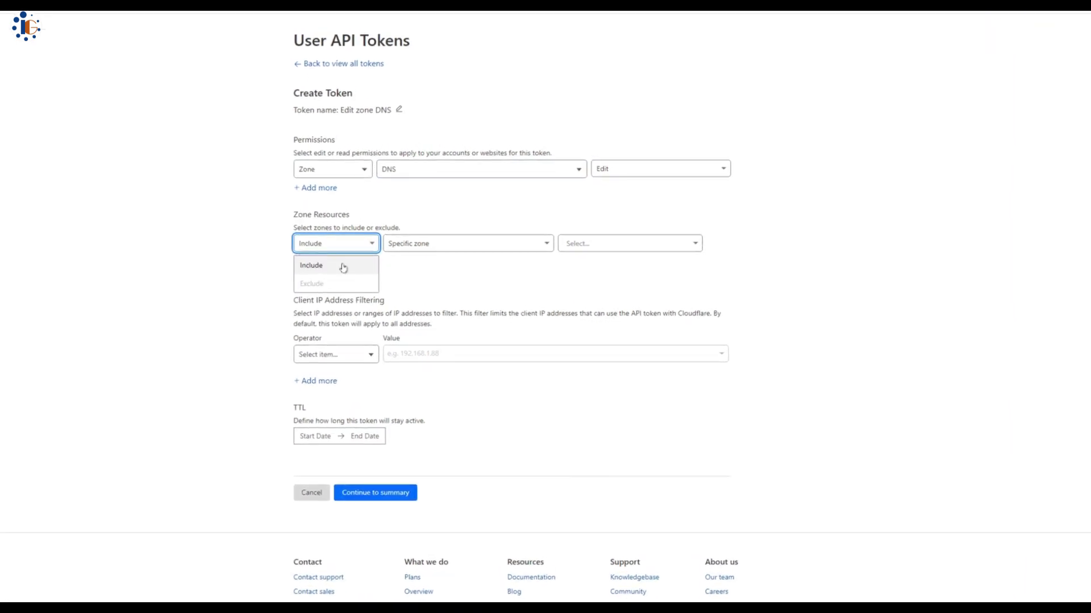
click(343, 266)
click(457, 246)
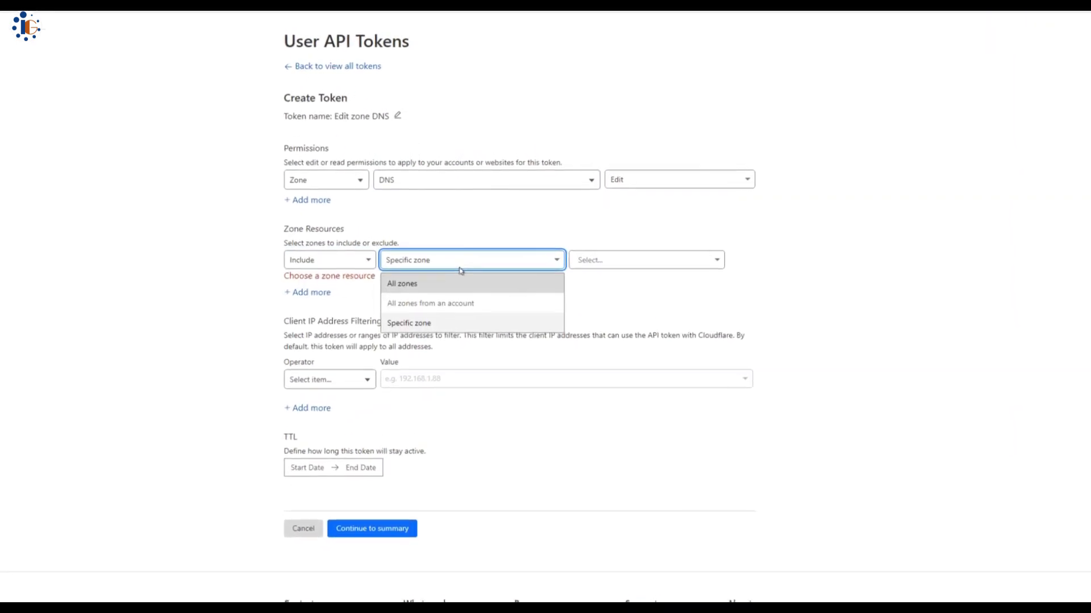
click(460, 283)
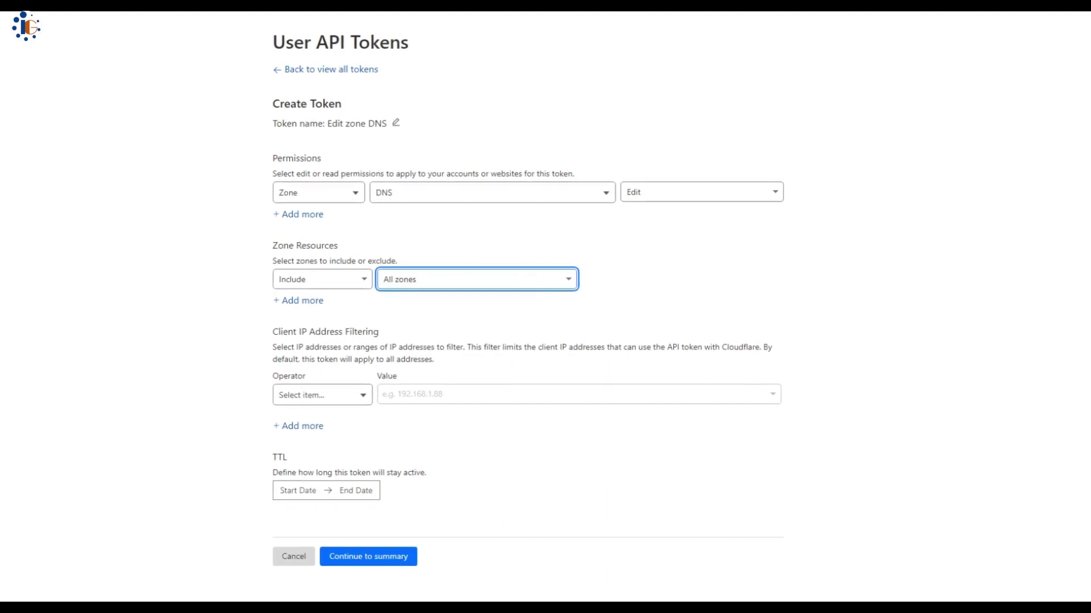
click(445, 287)
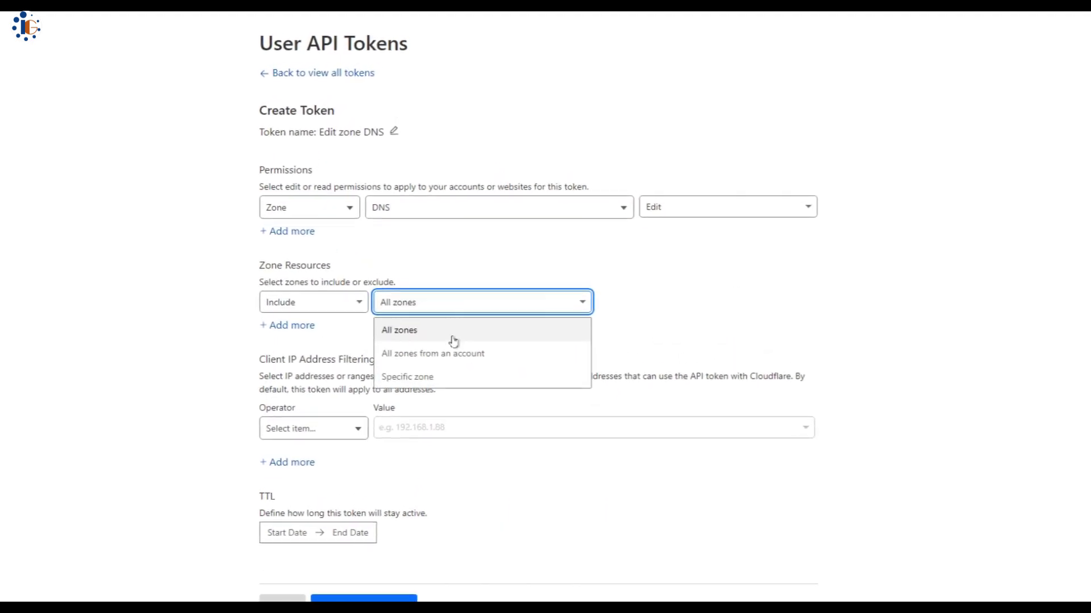
click(670, 350)
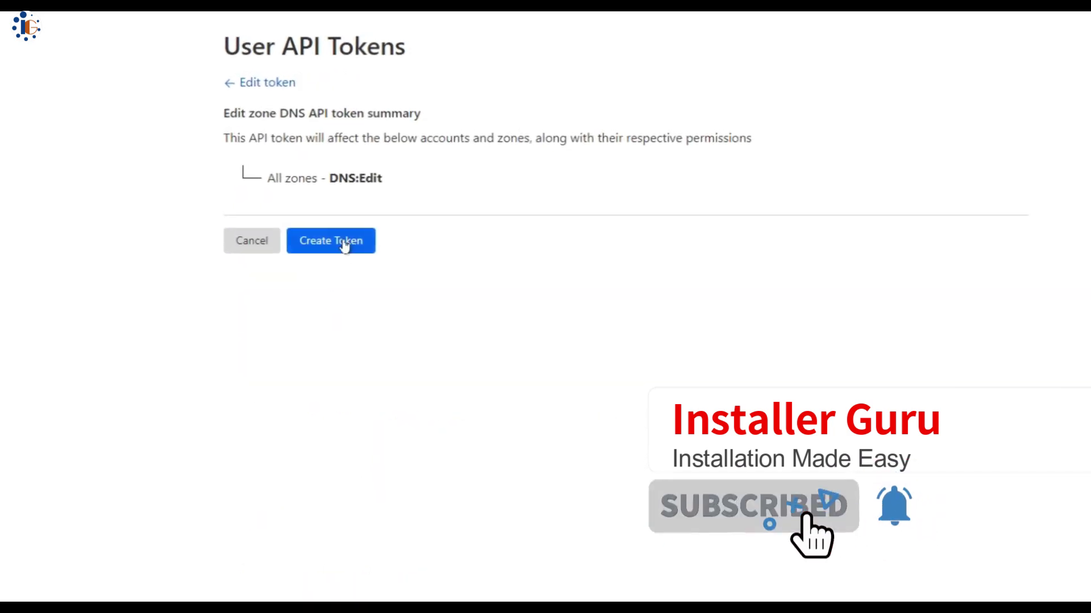
click(345, 245)
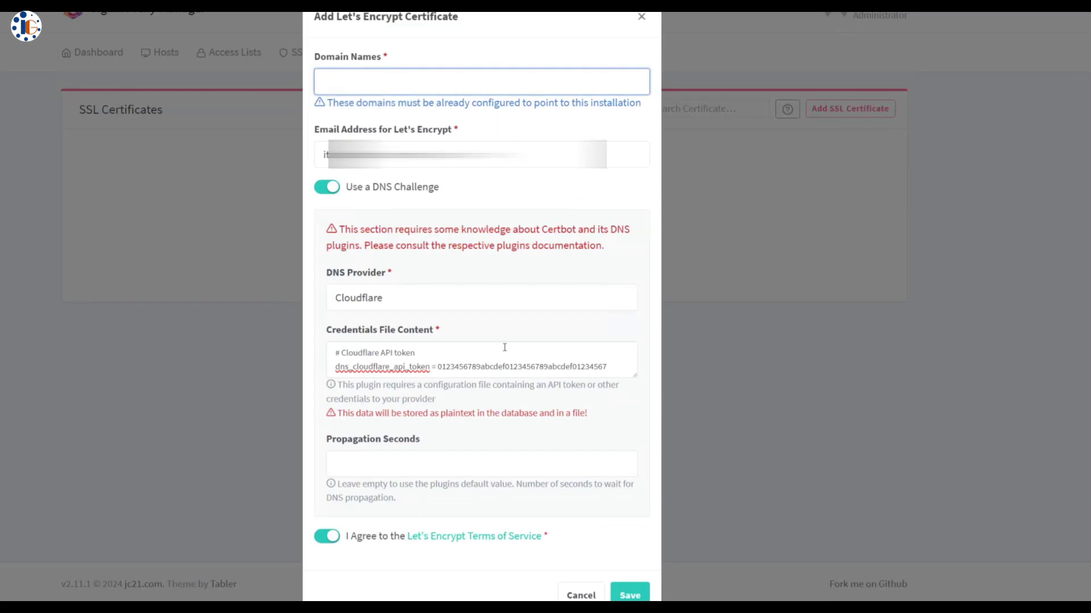
Paste the Cloudflare API token over the placeholder and add domains *.simshospitalbhl.in and simshospitalbhl.in
drag(438, 368, 607, 366)
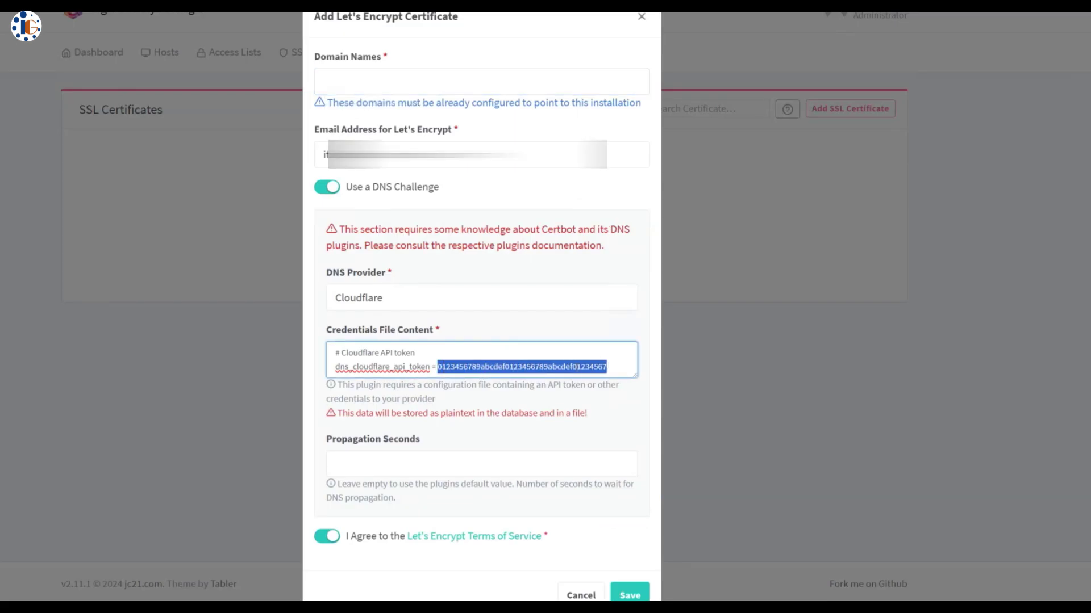
key(ctrl+v)
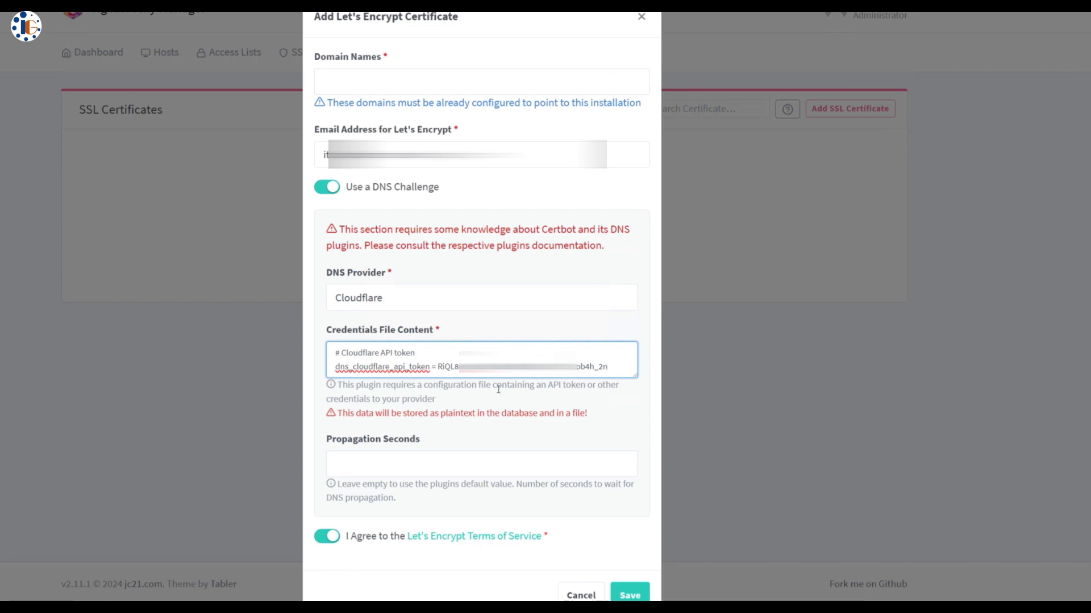
click(402, 90)
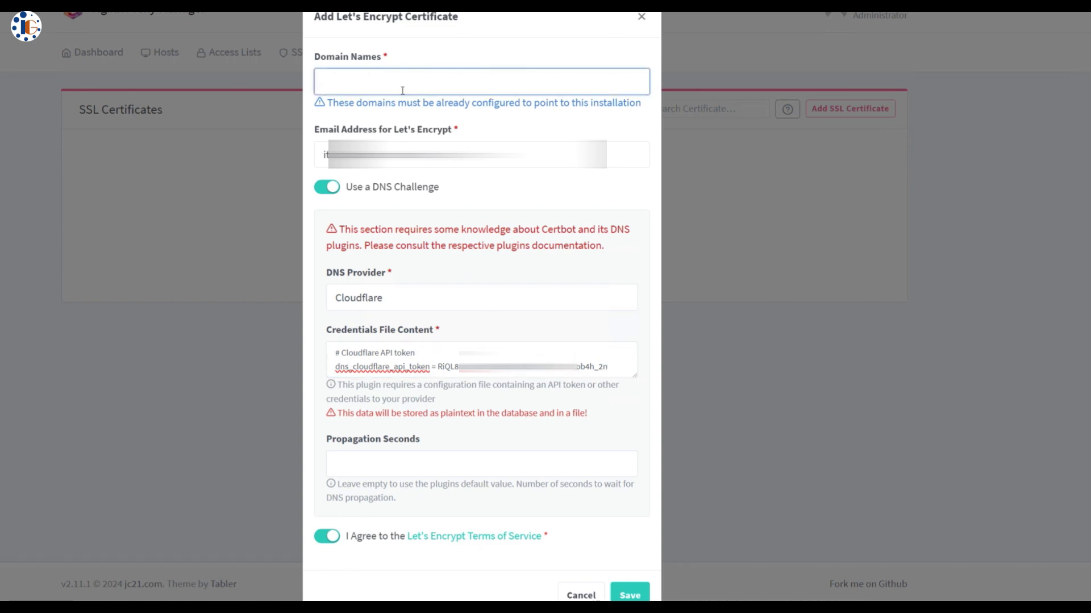
text(*.simshospitalbhl.in)
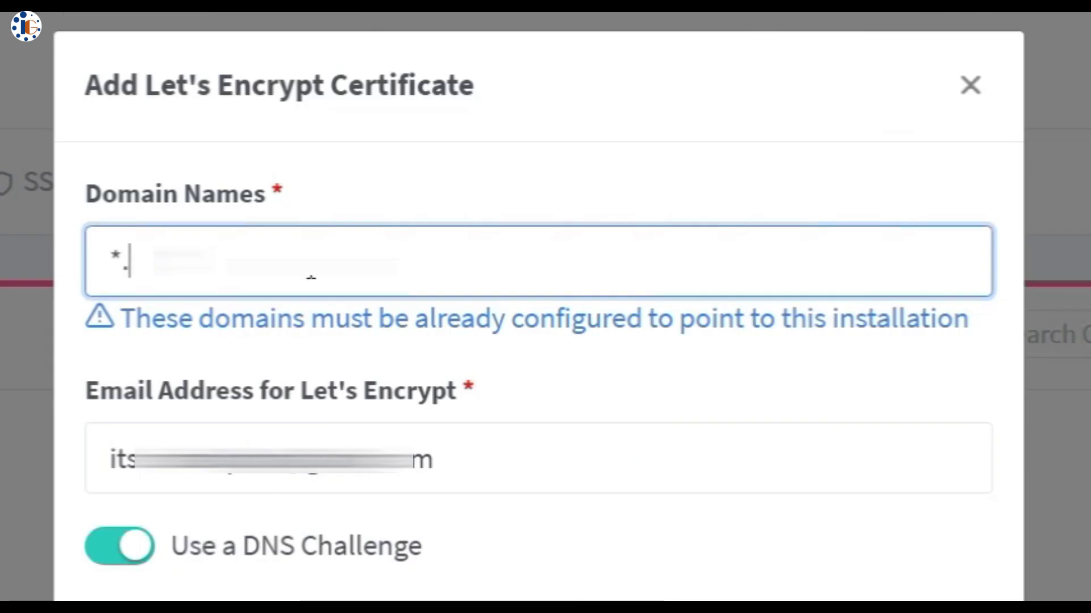
key(Return)
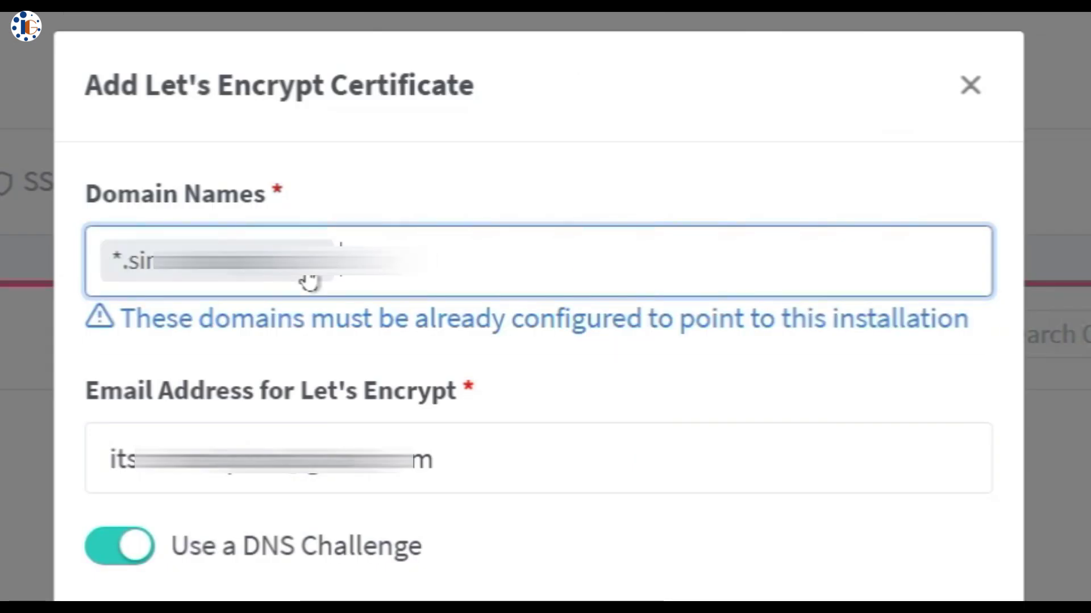
text(simshospitalbhl.in)
key(Return)
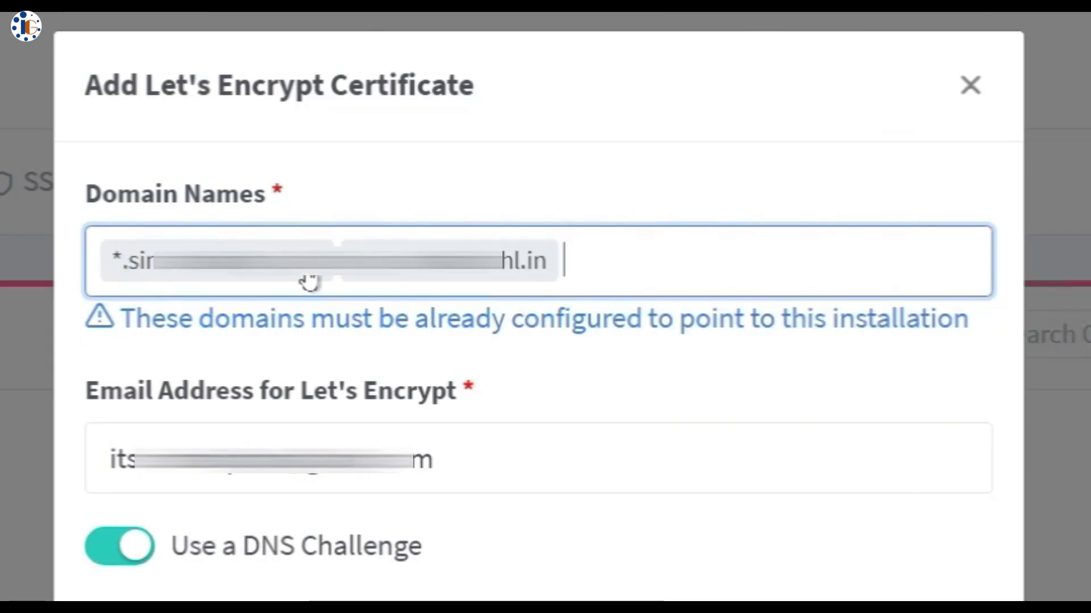
scroll(309, 282, down, 2)
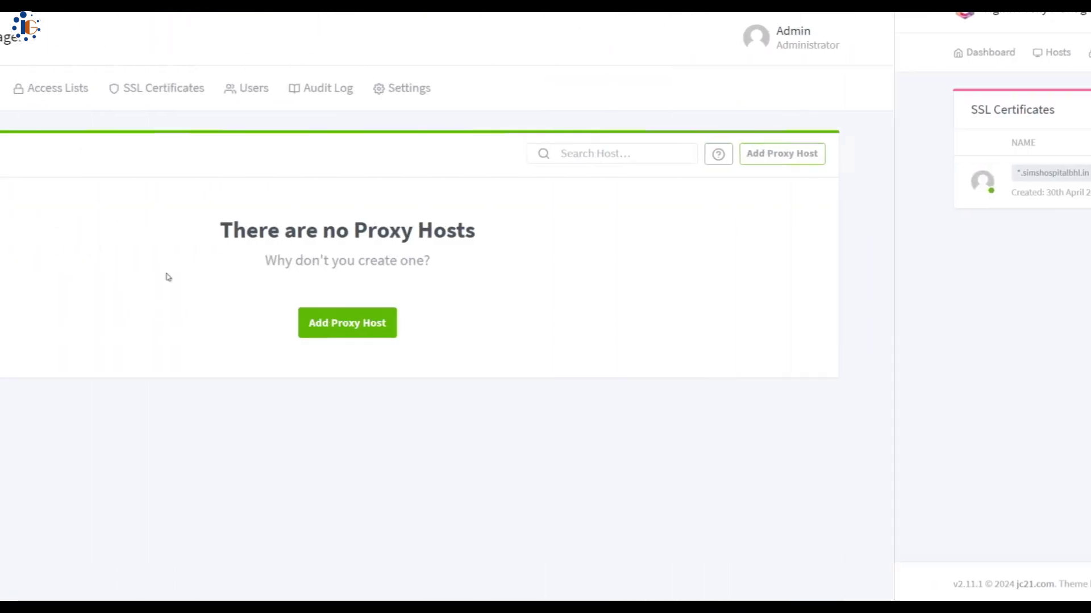
Start a new proxy host and enter the docker subdomain as its domain name
click(560, 326)
click(415, 177)
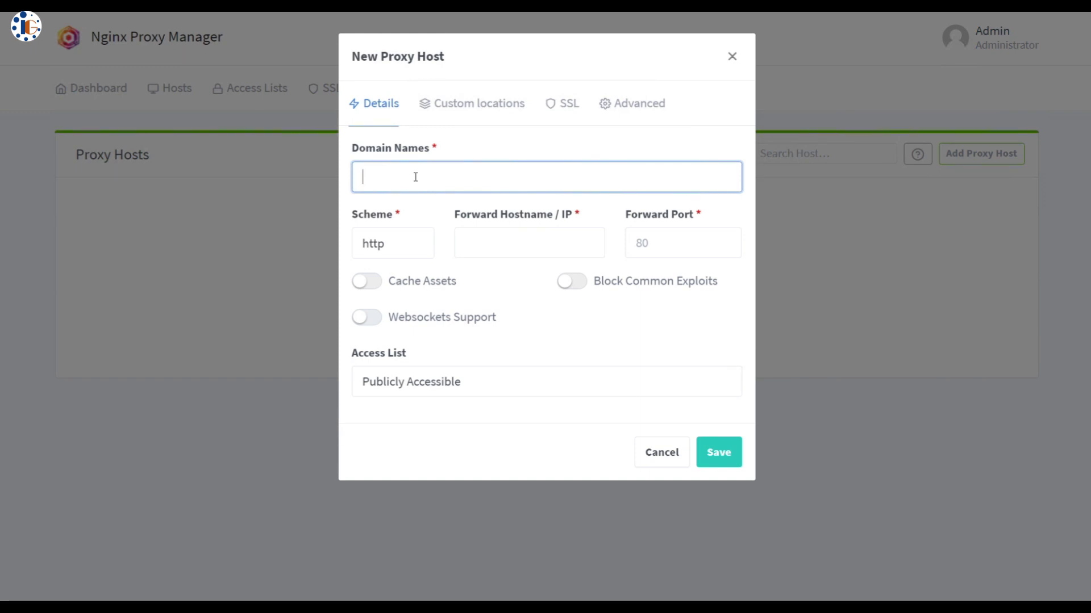
text(docke)
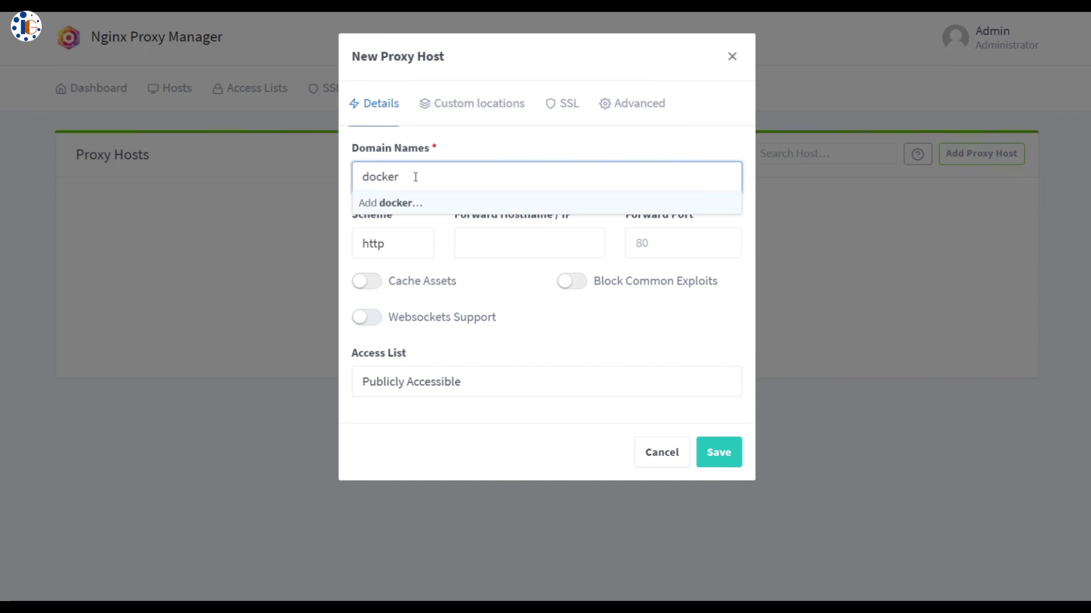
text(r)
key(ctrl+v)
key(Return)
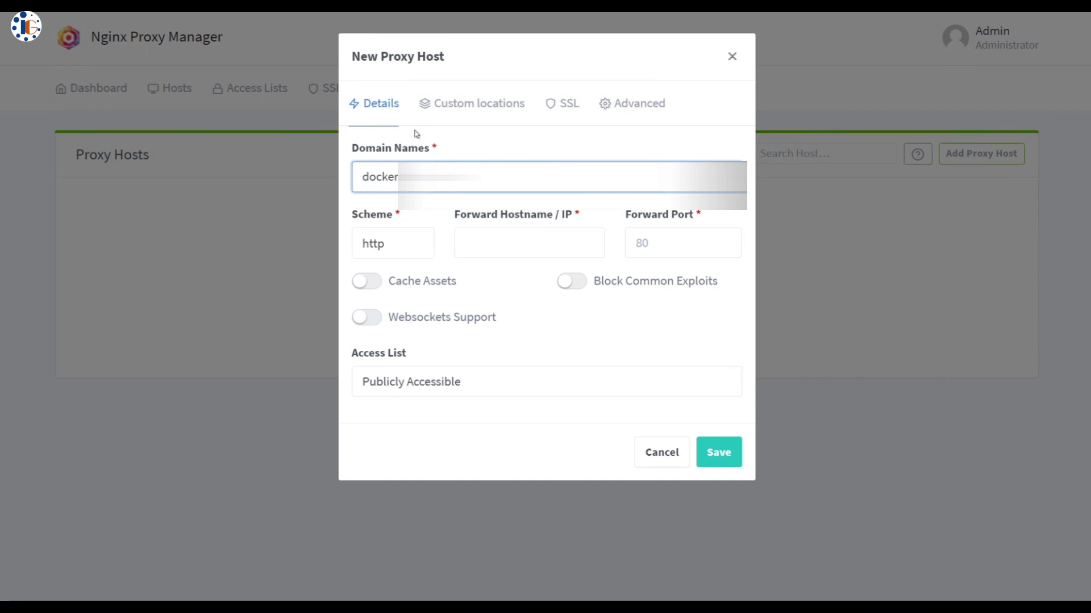
key(ctrl+v)
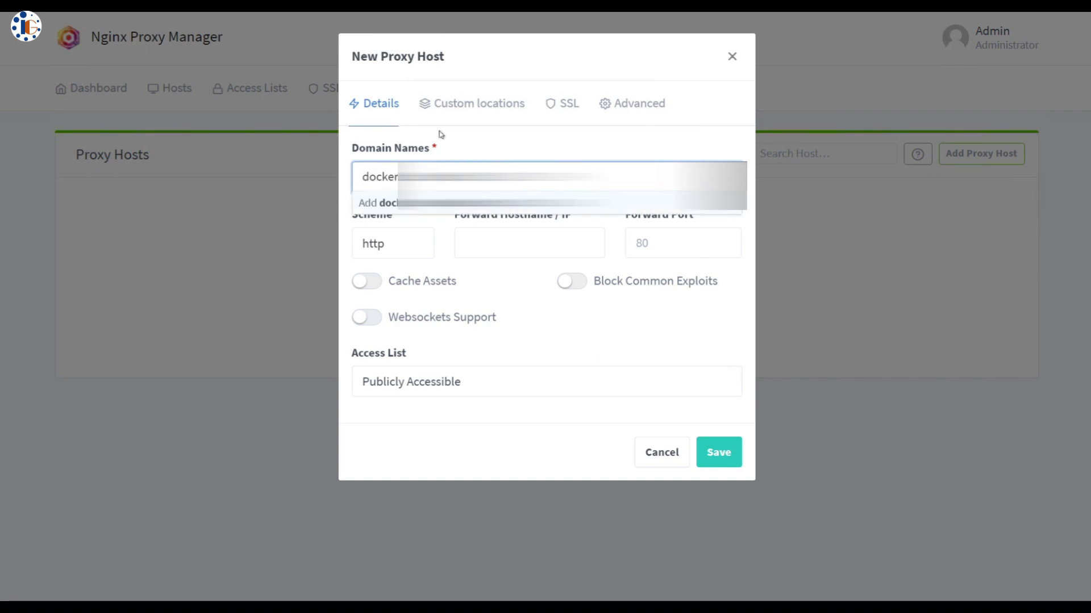
key(Return)
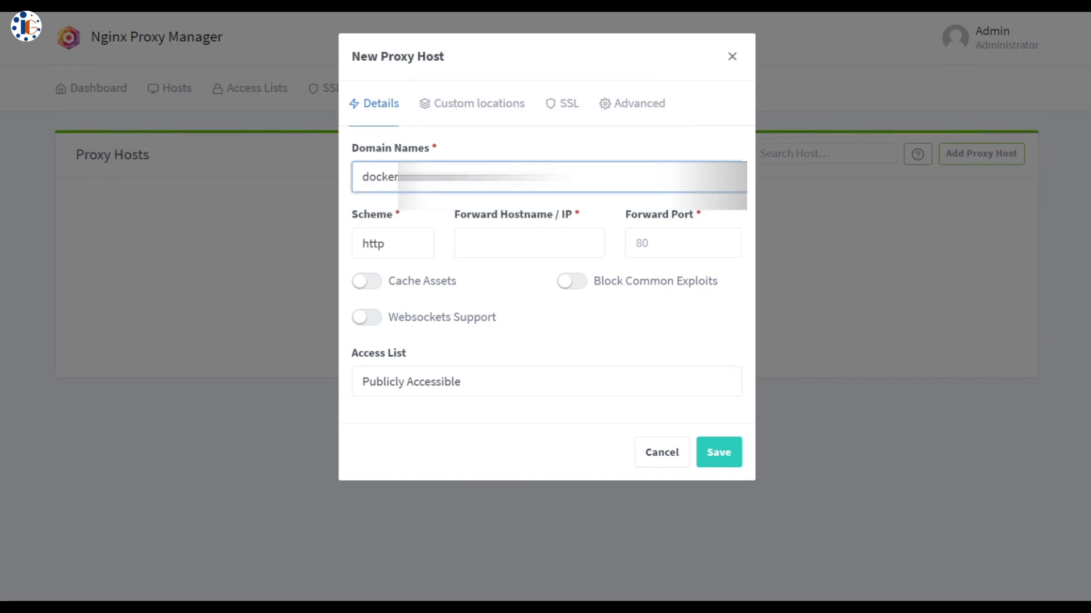
key(Return)
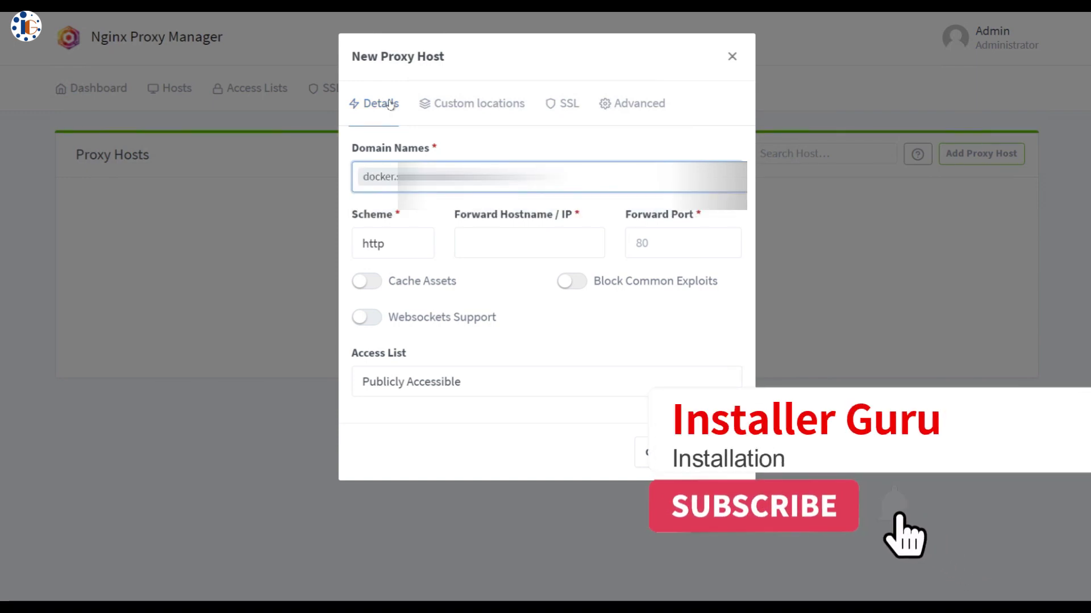
Forward over https to 10.10.10.3 port 9443 with websockets and common-exploit blocking on
click(418, 249)
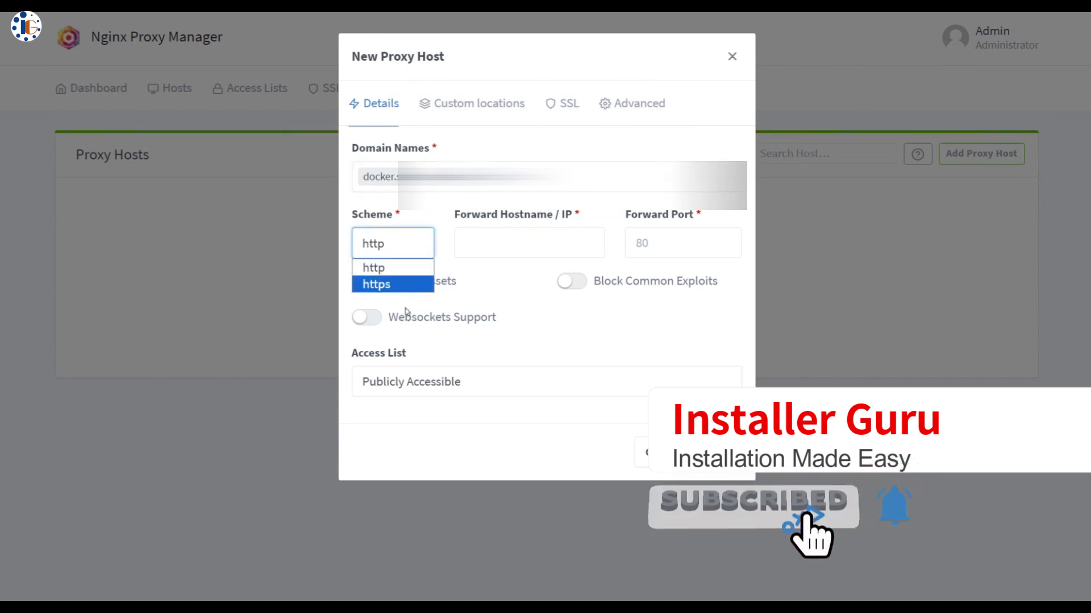
click(401, 284)
click(498, 245)
text(10.10.10.3)
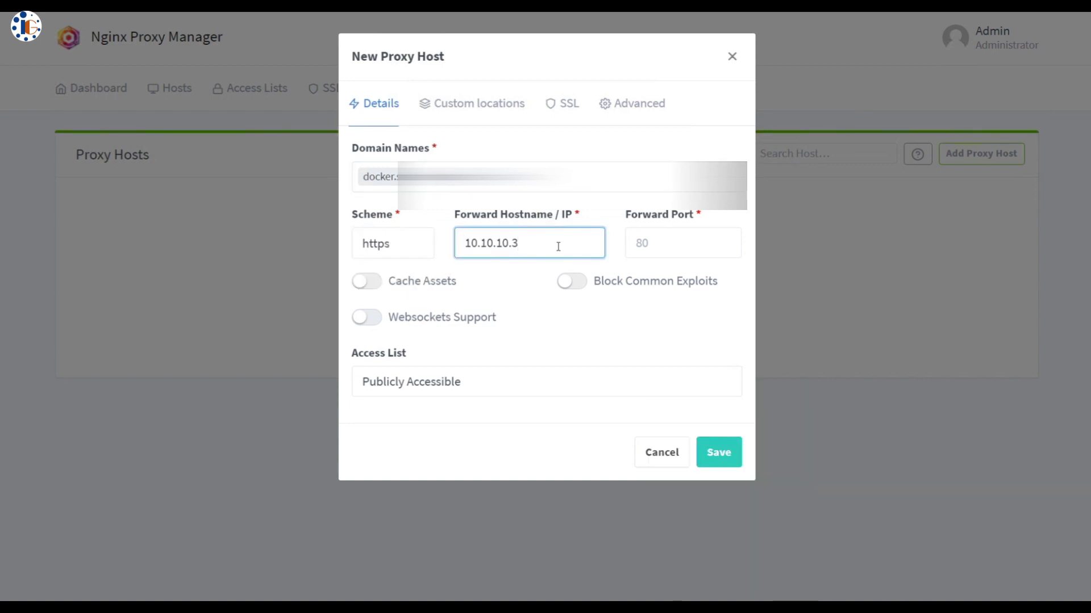
click(637, 244)
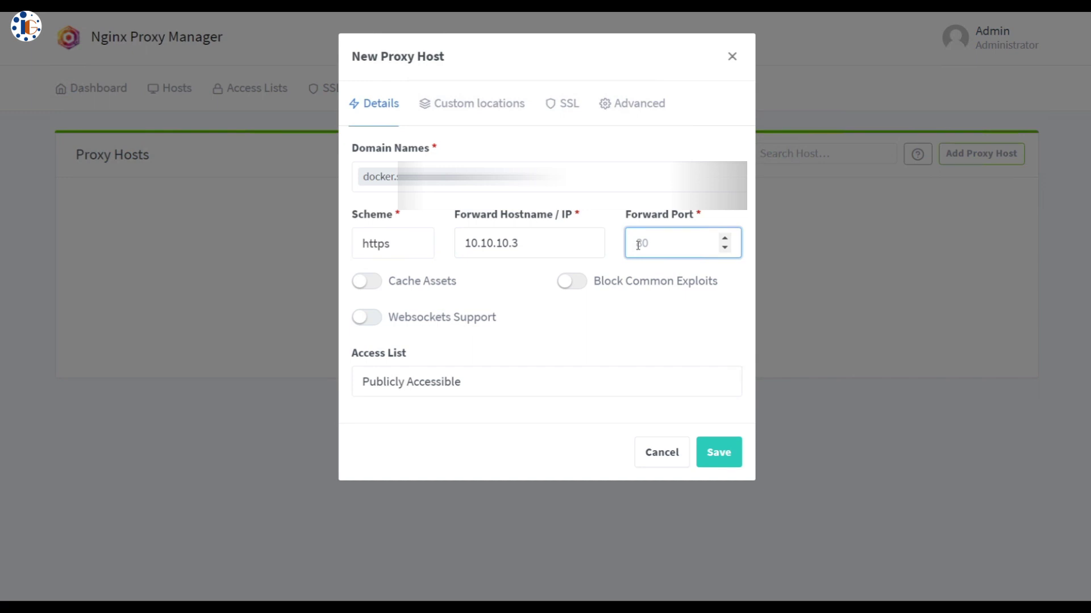
text(9443)
click(375, 320)
click(571, 284)
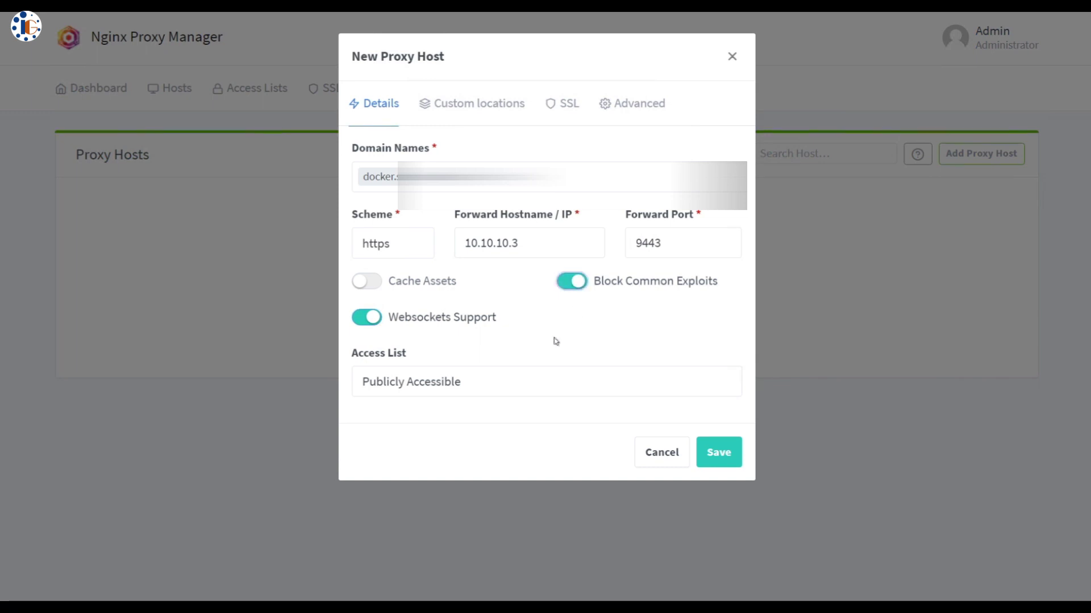
In the host's SSL settings, enable Force SSL, HTTP/2, HSTS and HSTS Subdomains
click(469, 108)
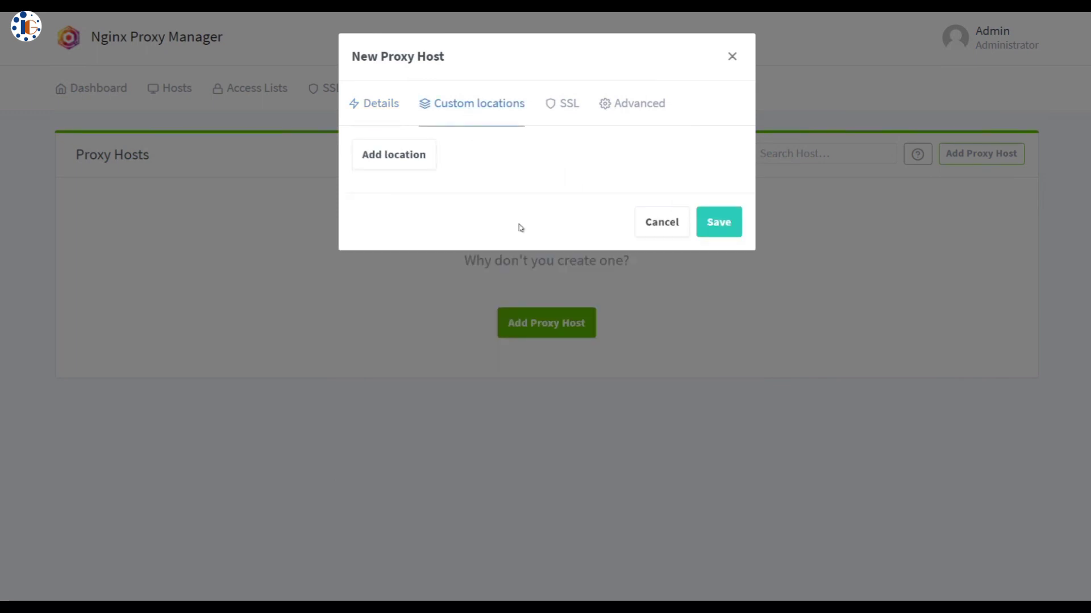
click(571, 116)
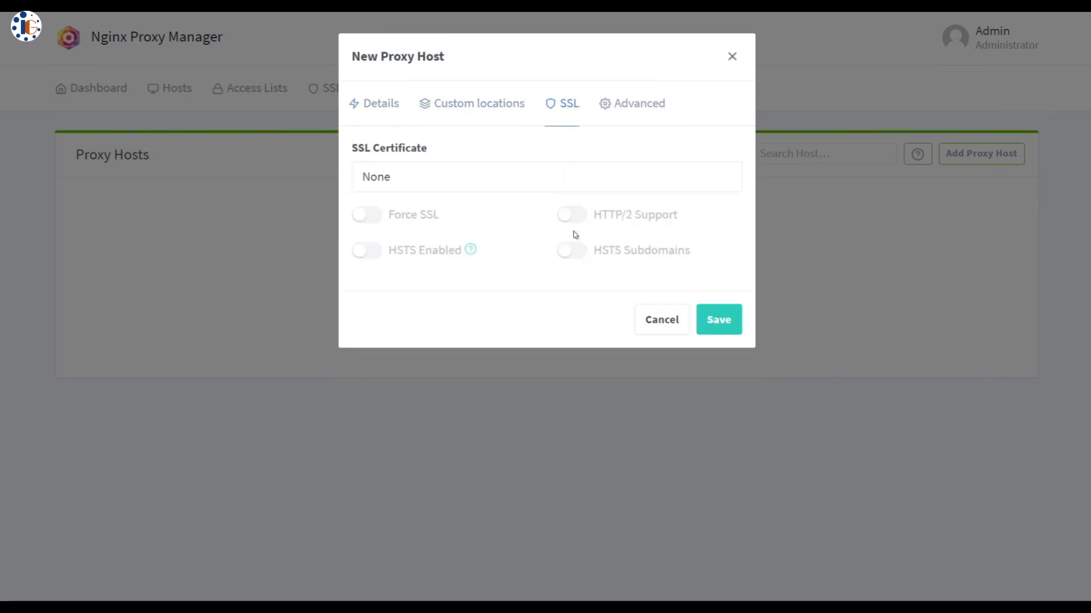
click(499, 185)
click(490, 243)
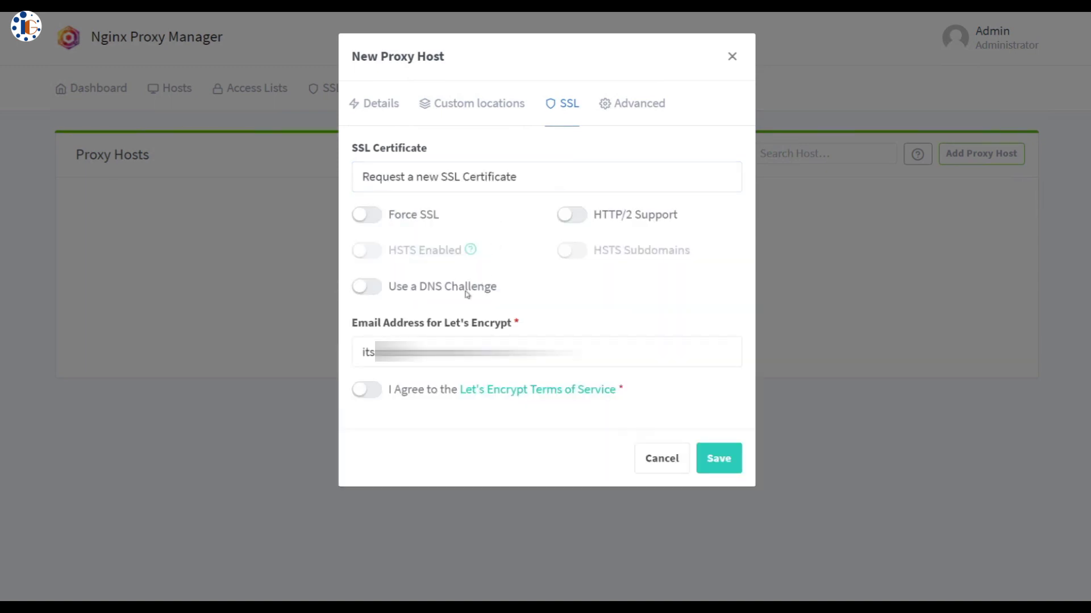
click(577, 220)
click(379, 220)
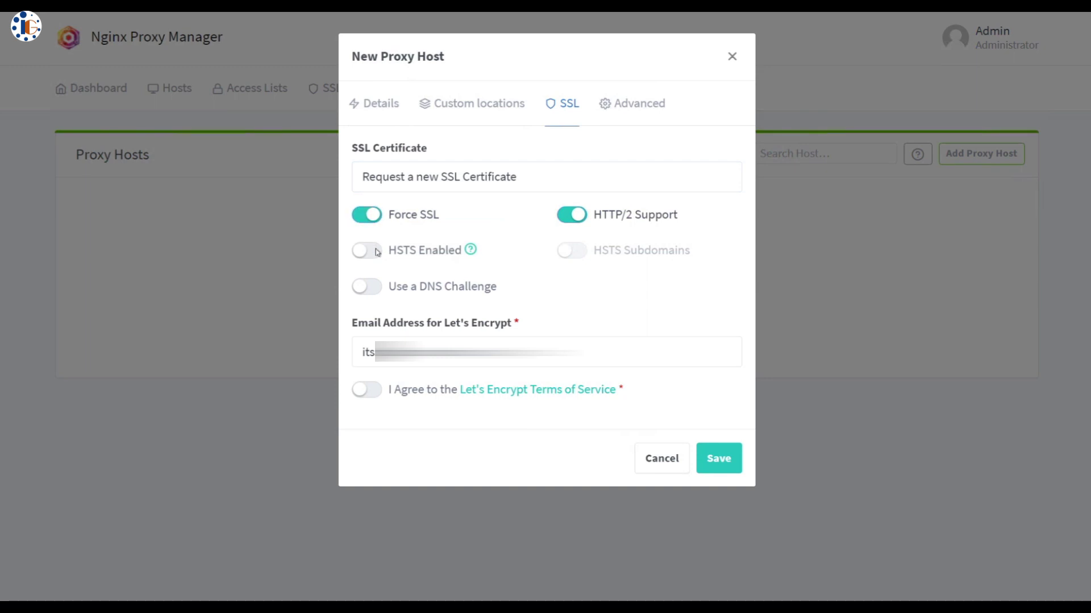
click(375, 250)
click(570, 250)
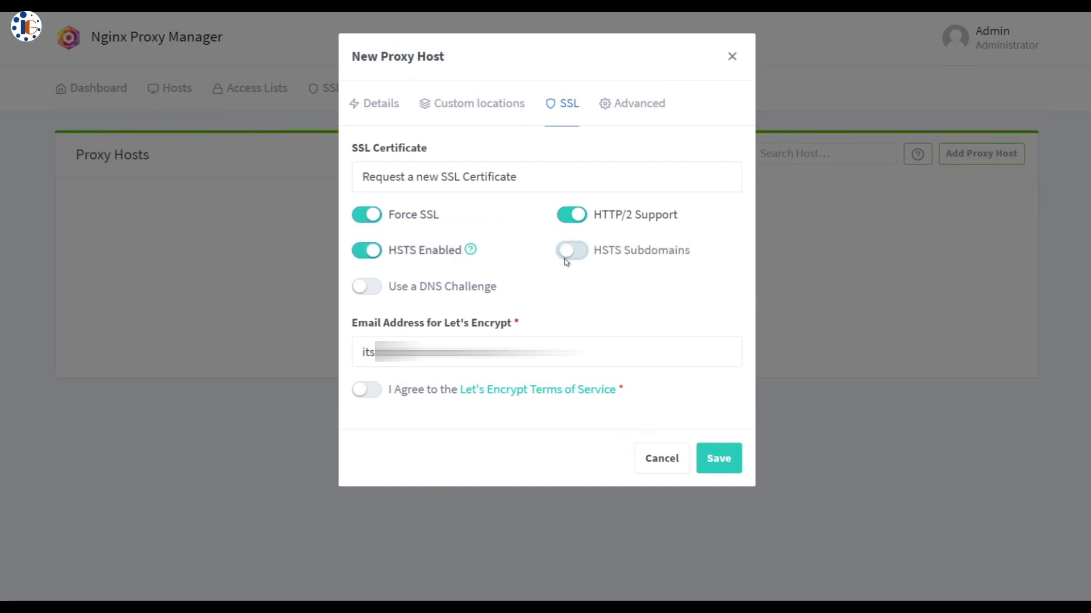
Use the existing wildcard *.simshospitalbhl.in certificate instead of a new one and save the docker host
click(369, 287)
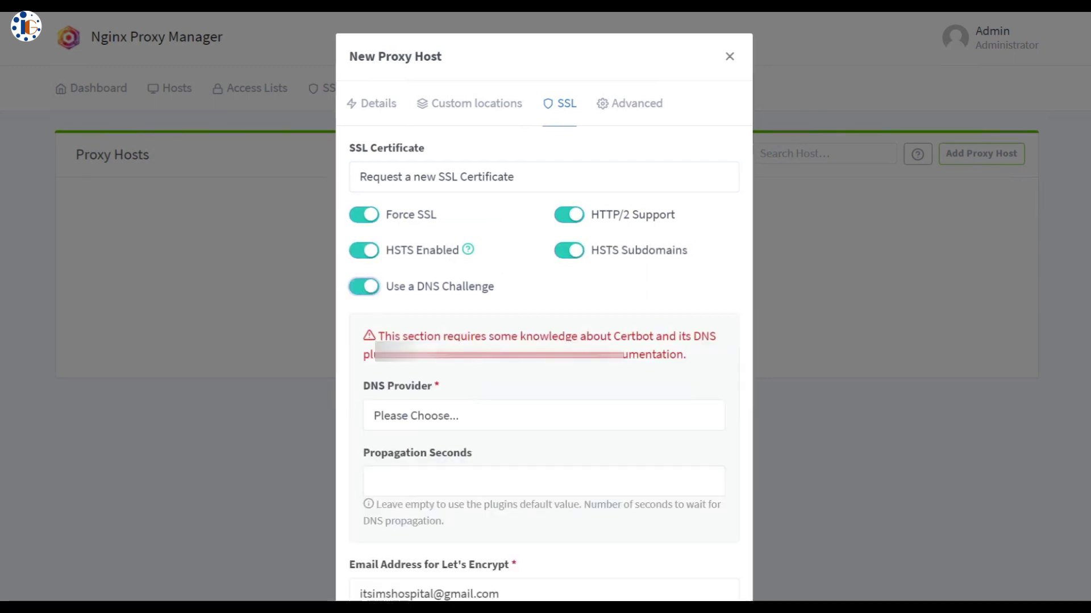
click(363, 286)
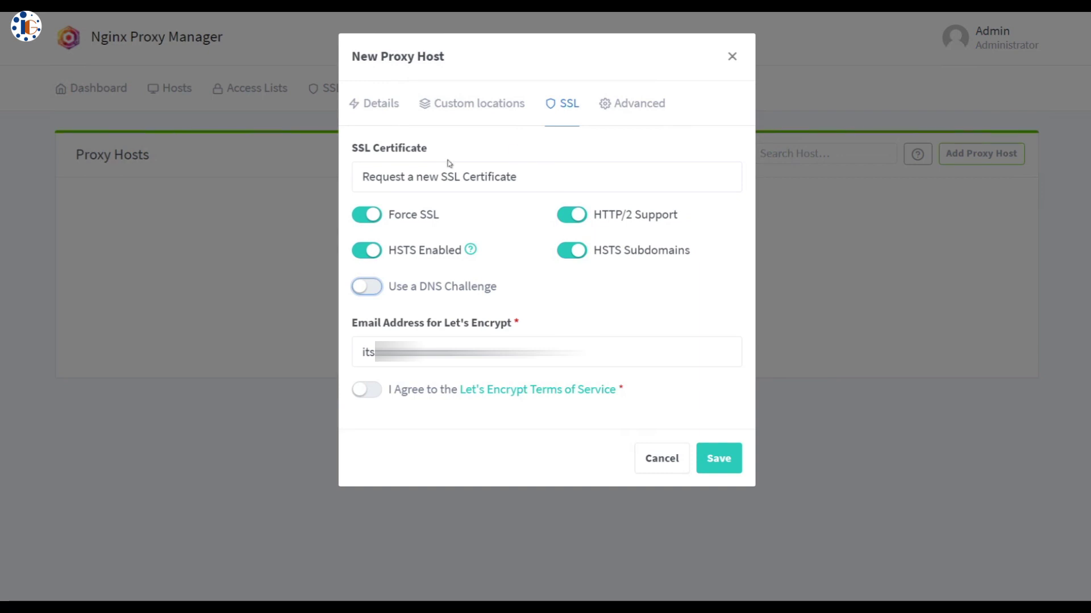
click(465, 176)
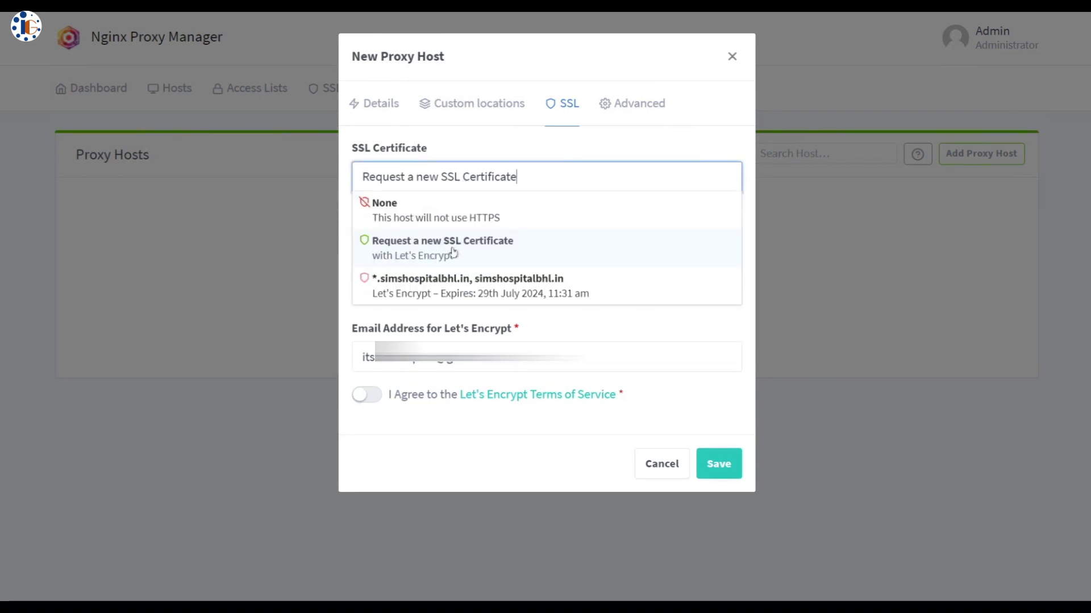
click(479, 286)
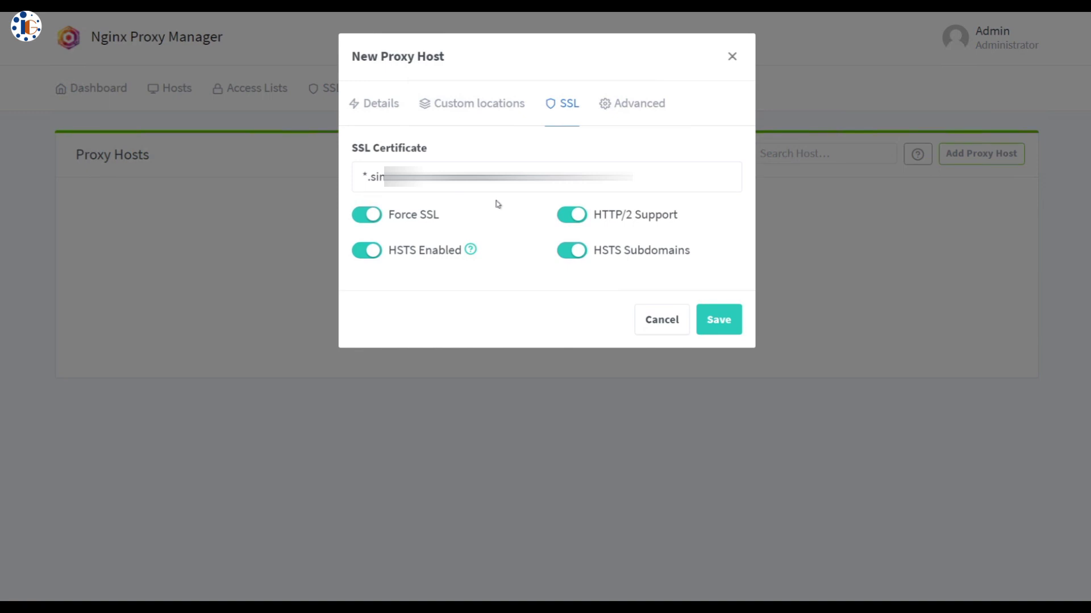
click(714, 320)
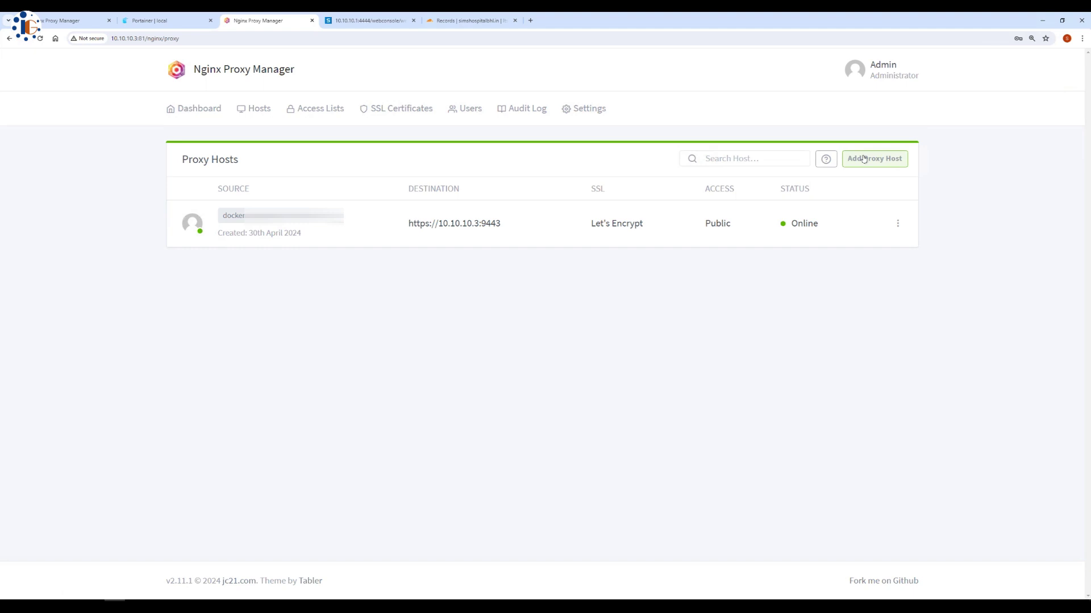
Start a software.simshospitalbhl.in proxy host with a forward target, exploit blocking and websockets on
click(874, 159)
text(software.simshospitalbhl.in)
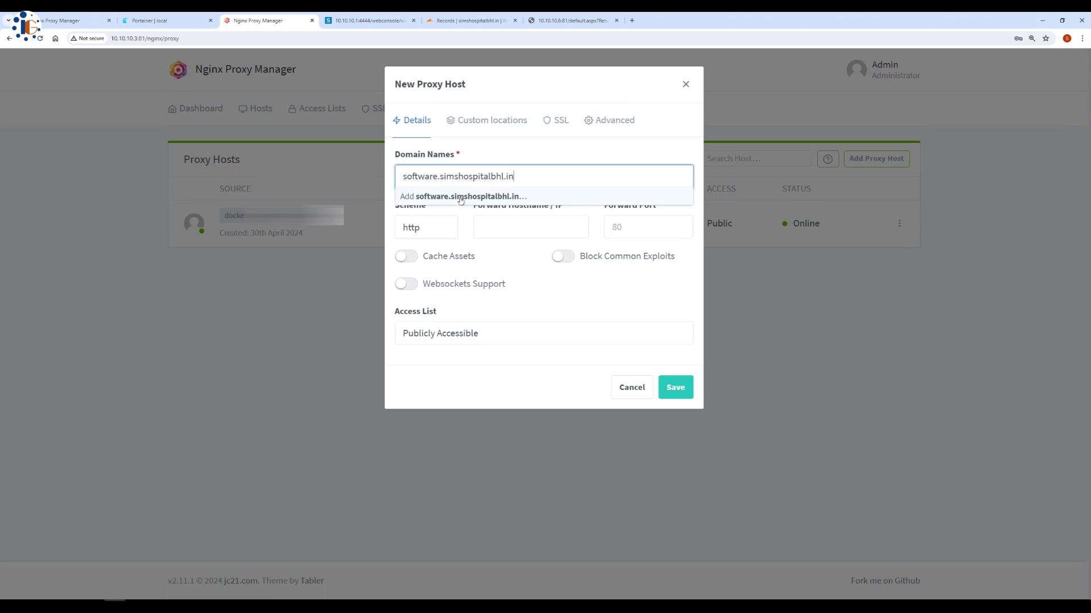
click(461, 200)
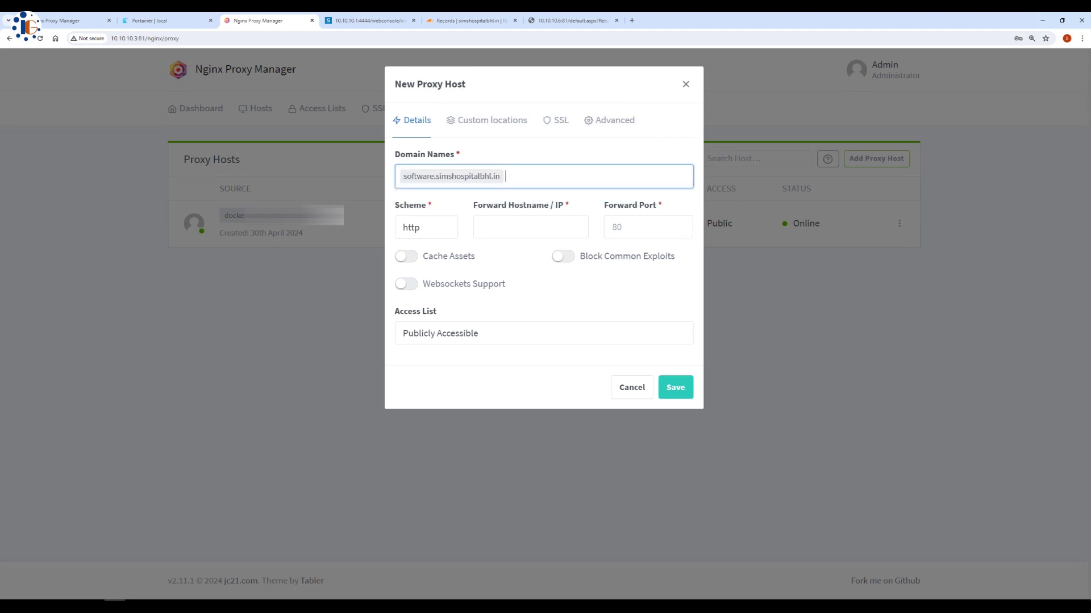
click(503, 231)
text(10.10.10.6)
click(629, 226)
double_click(406, 256)
click(562, 257)
click(406, 284)
Attach the wildcard certificate with Force SSL, HSTS and HTTP/2 enabled, and save
click(555, 120)
click(543, 176)
click(471, 250)
click(406, 205)
click(406, 233)
click(562, 205)
click(676, 286)
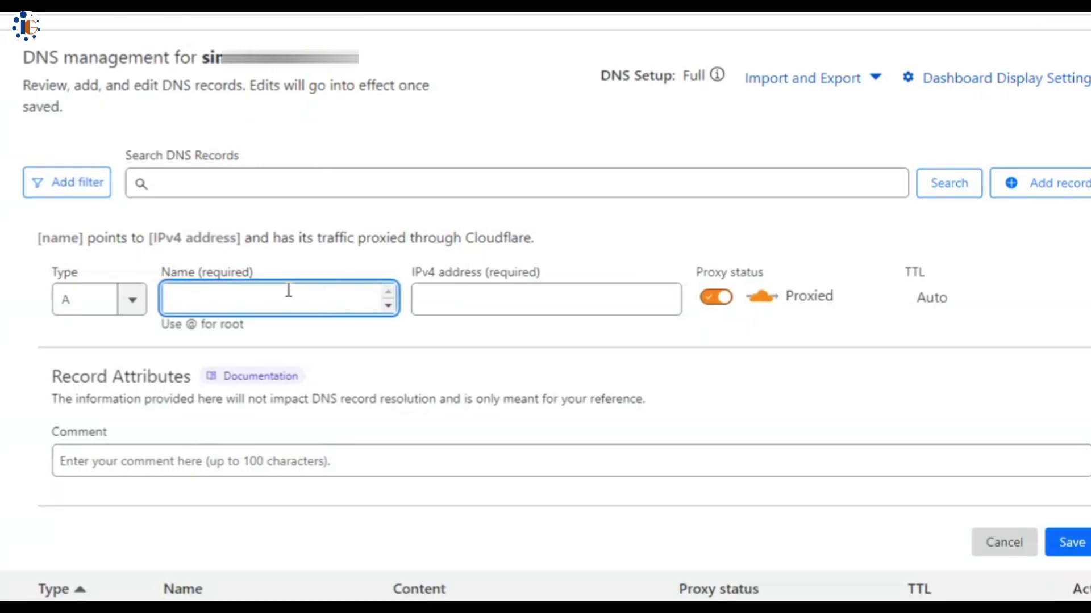
Add the docker A record pointing to 117.253.139.209, then type the .simshospitalbhl.in domain suffix
text(docker)
key(Tab)
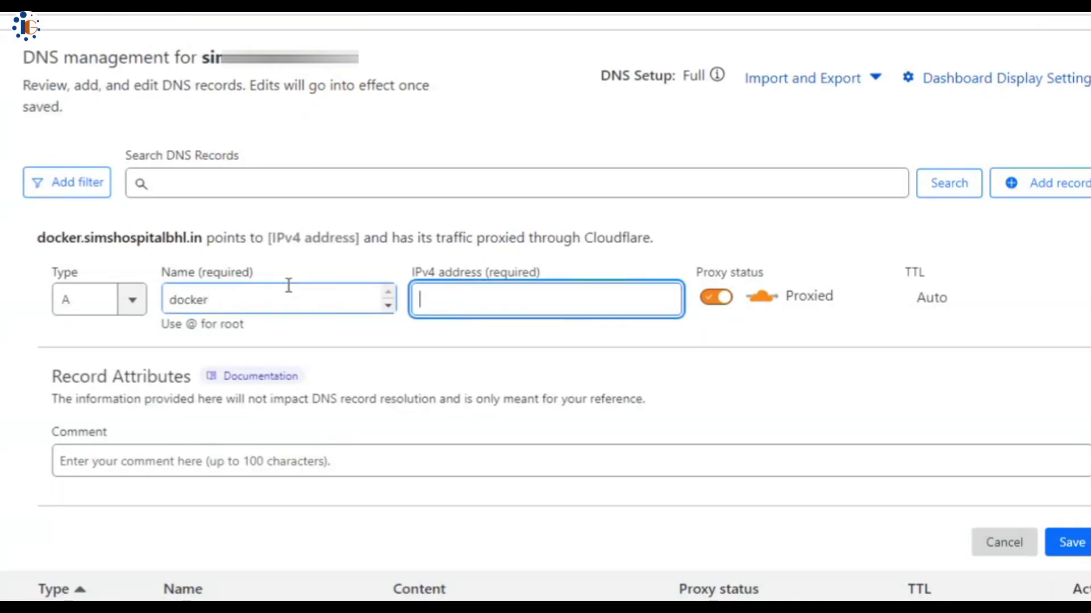
text(117.253.139.209)
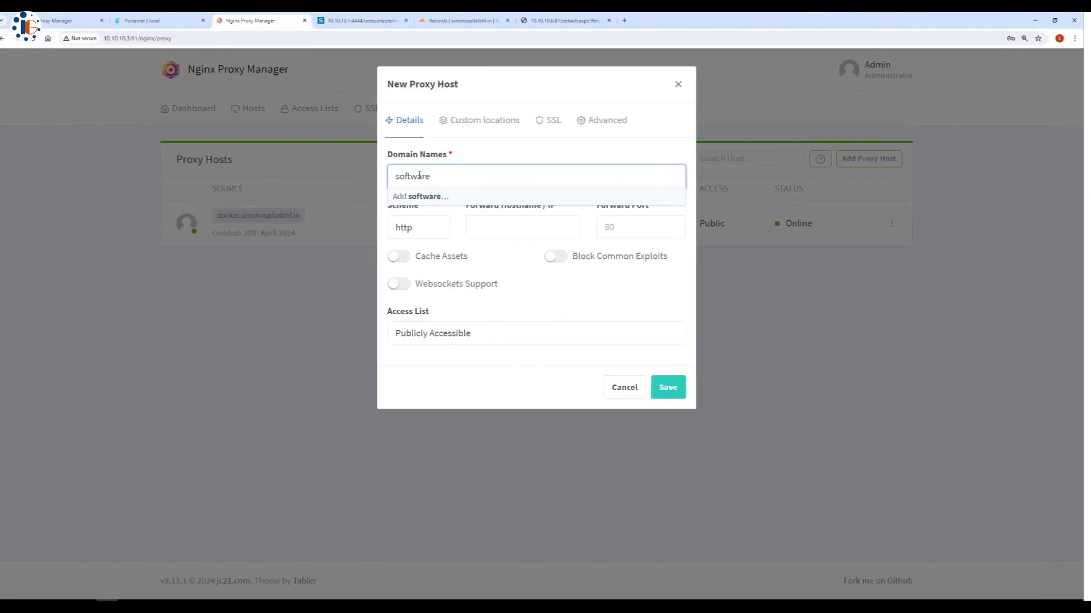
text(.)
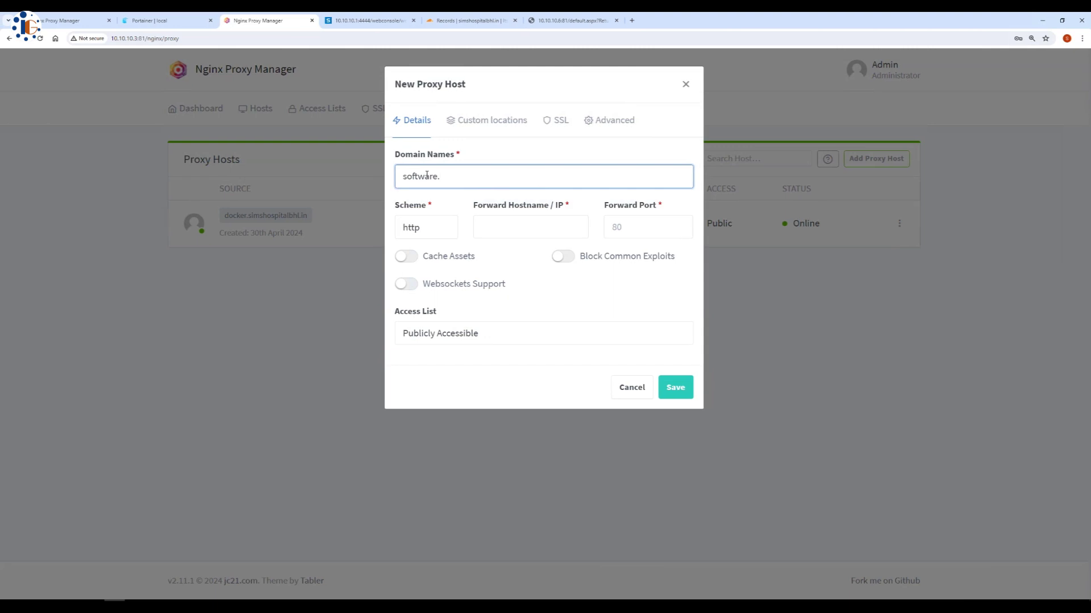
text(sims)
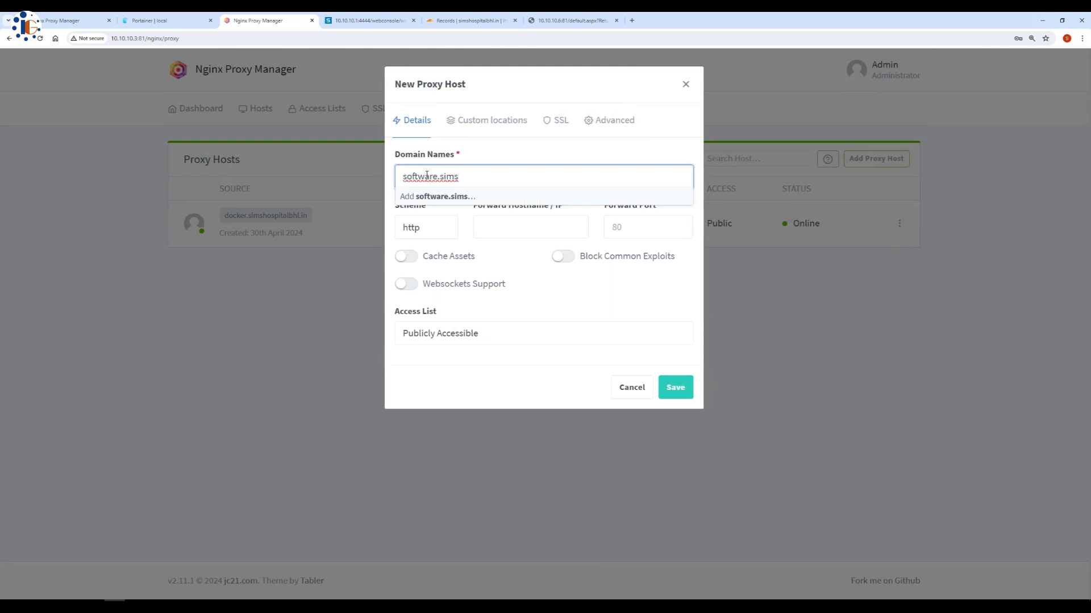
text(hospitalbhl.in)
Add software.simshospitalbhl.in forwarding to 10.10.10.6:81 with common-exploit blocking on
click(461, 200)
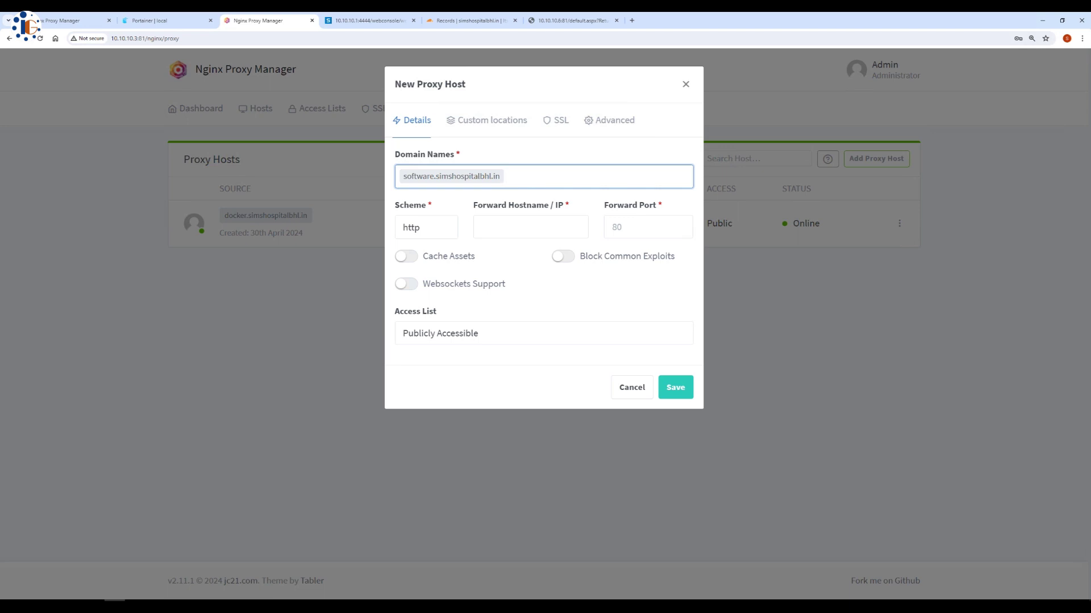
click(503, 230)
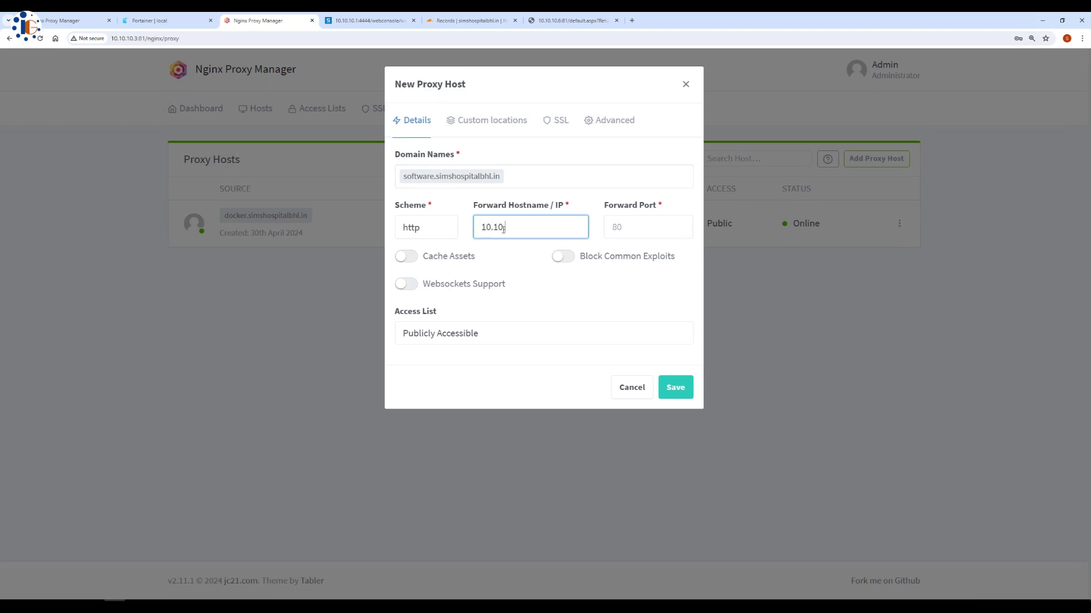
click(629, 226)
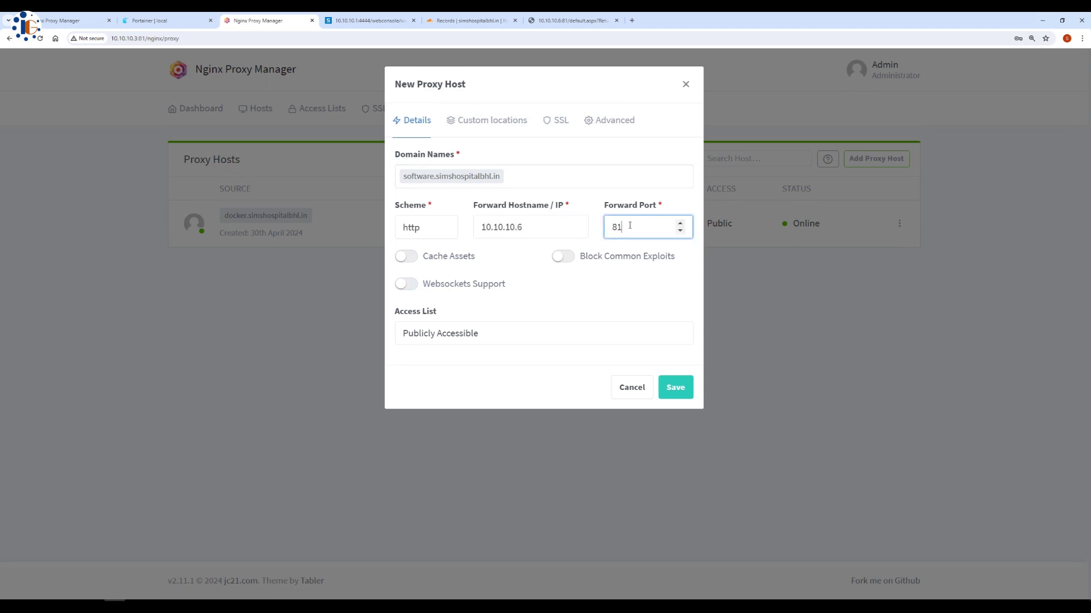
click(403, 257)
key(Tab)
key(space)
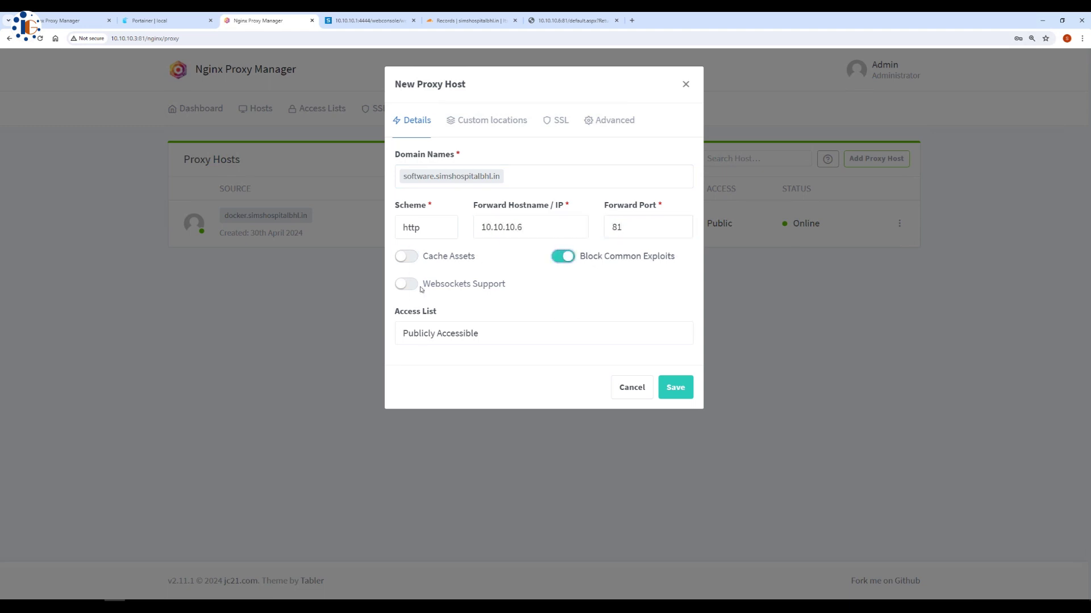
Choose the wildcard simshospitalbhl.in certificate, enable Force SSL, HSTS and HTTP/2, and save the host
click(496, 122)
click(556, 120)
click(511, 176)
click(466, 255)
click(407, 206)
click(407, 233)
click(563, 205)
click(668, 286)
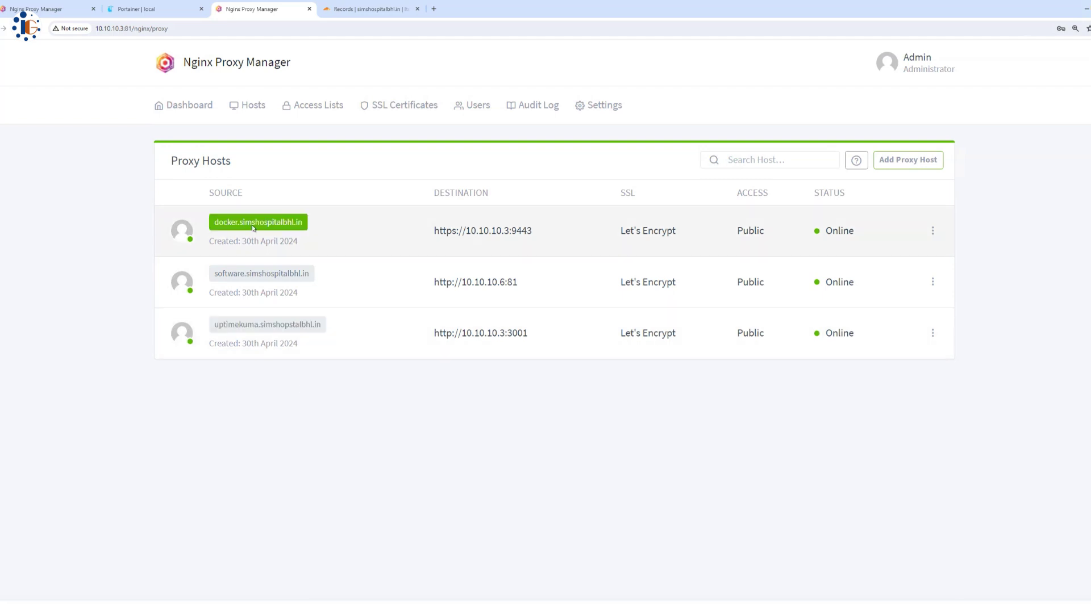
Check docker.simshospitalbhl.in loads Portainer's login, then open software.simshospitalbhl.in too
click(254, 227)
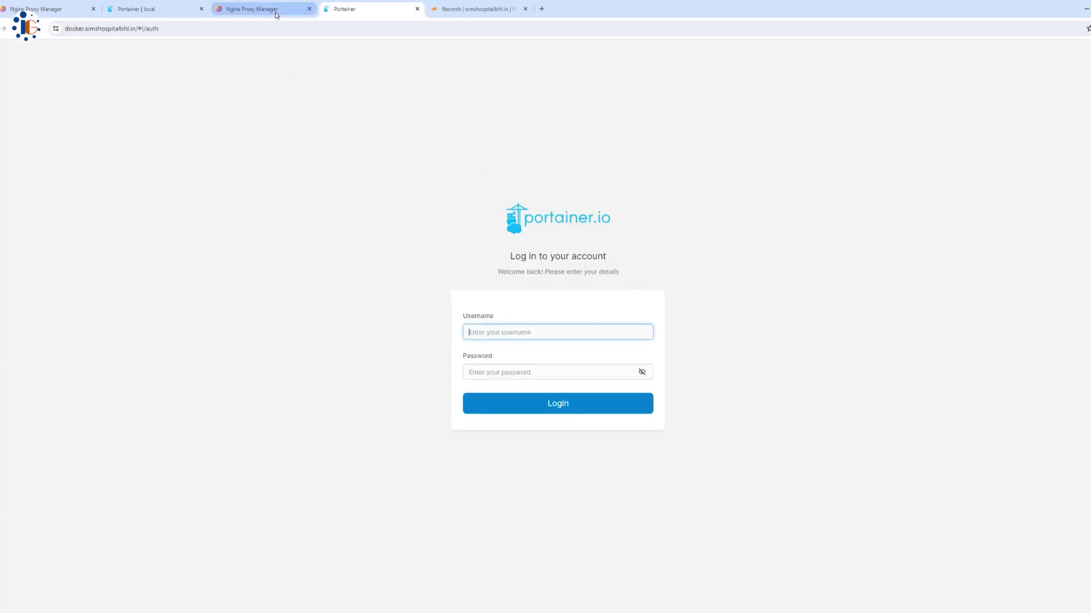
click(275, 10)
click(271, 275)
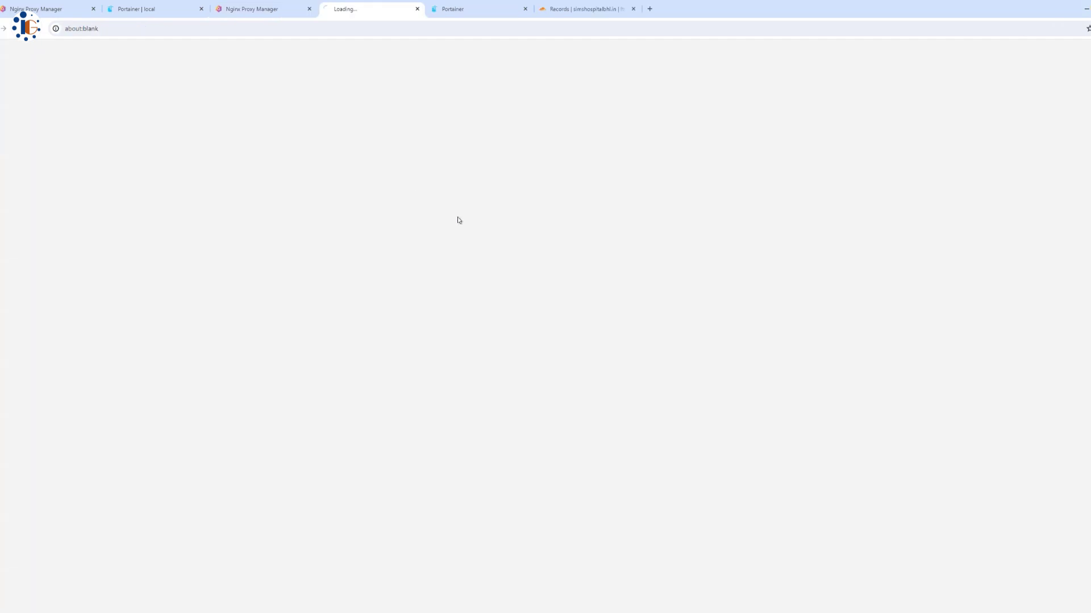
click(273, 10)
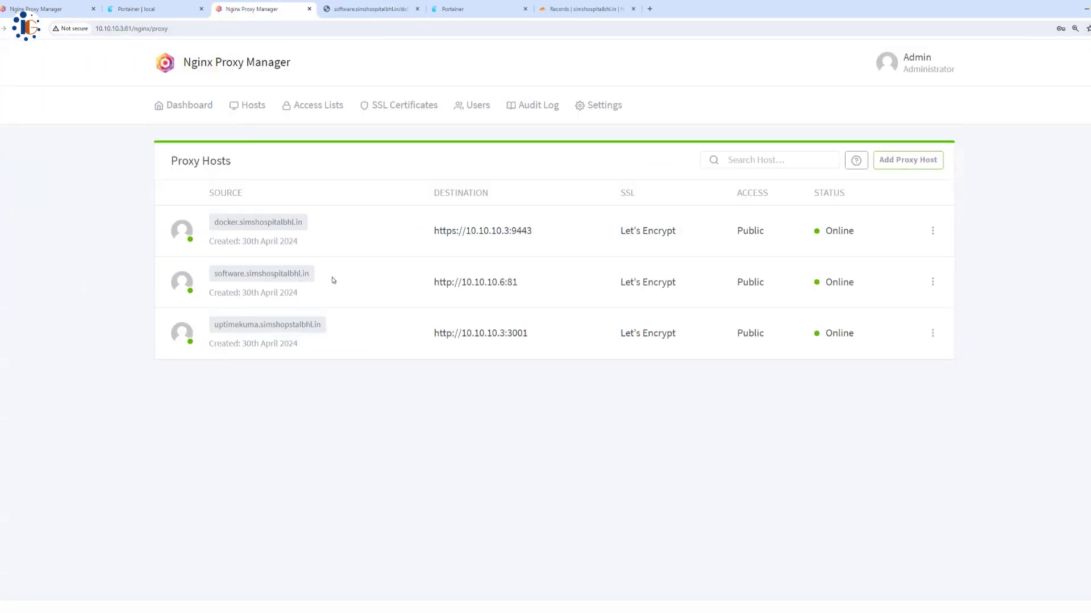